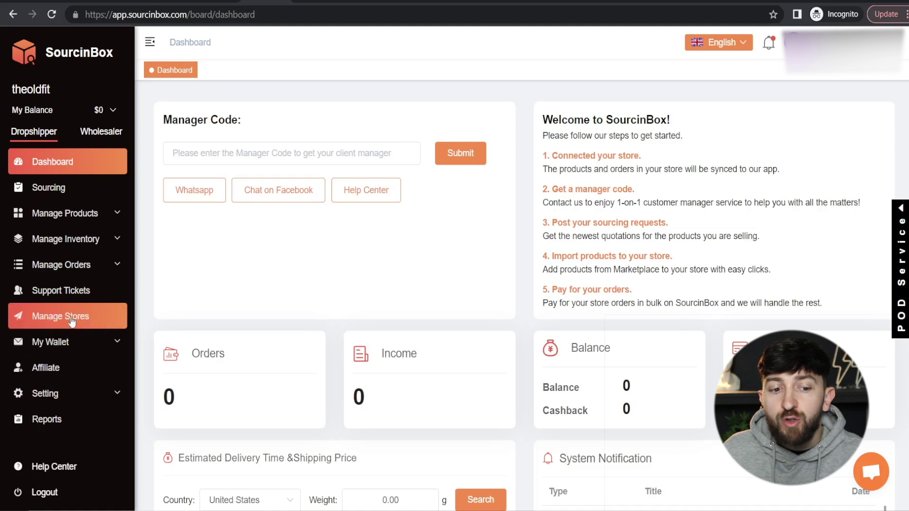
Step: Connect the Shopify store by installing the SourcinBox-Dropshipping Agent app with the existing account, and check it in Manage Stores
click(74, 321)
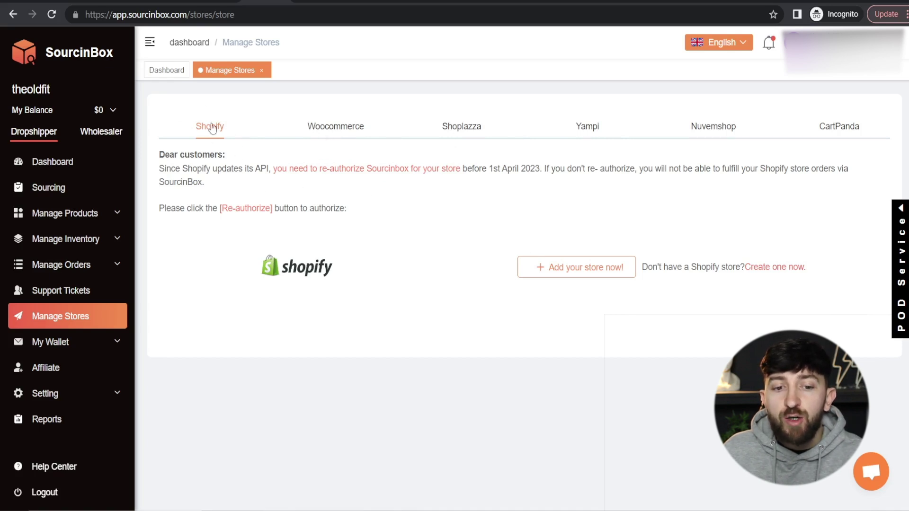
click(576, 267)
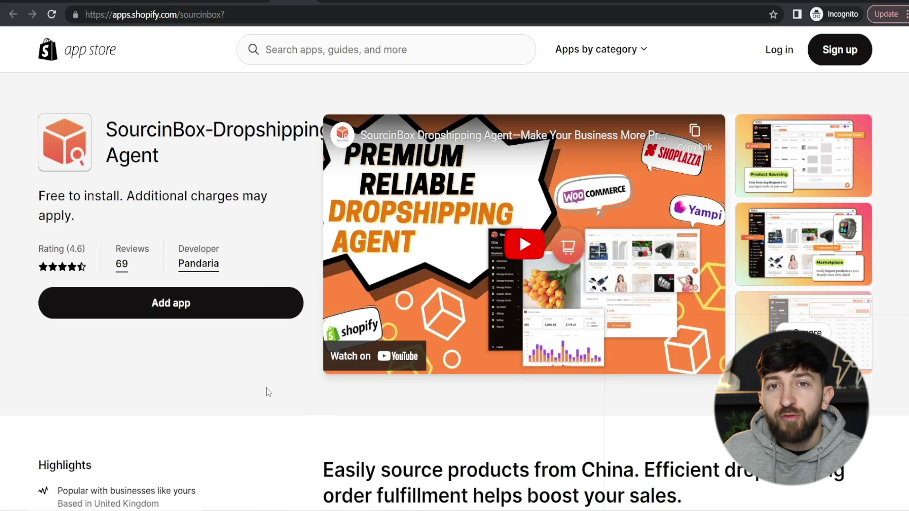
click(167, 305)
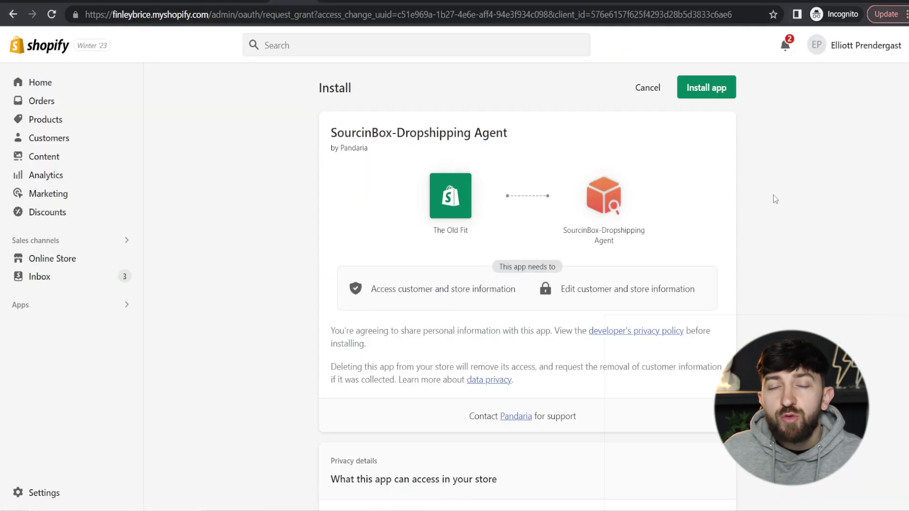
click(710, 89)
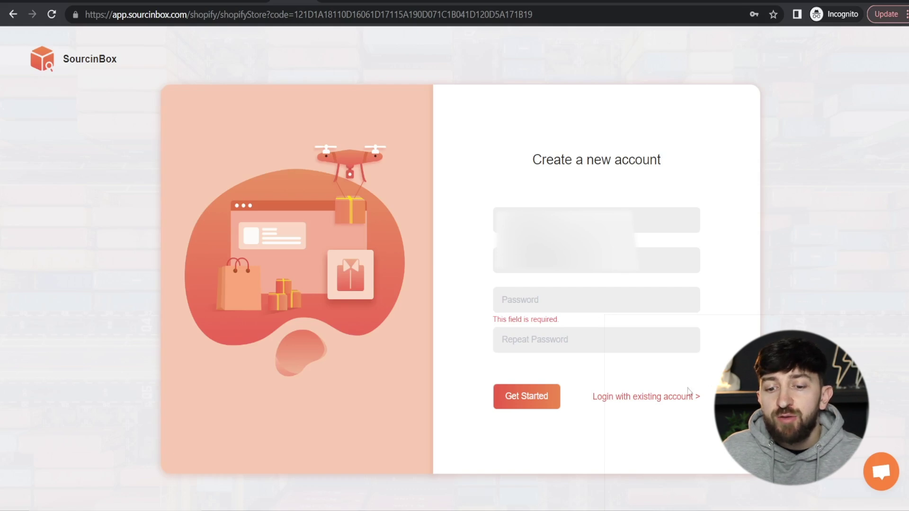
click(659, 399)
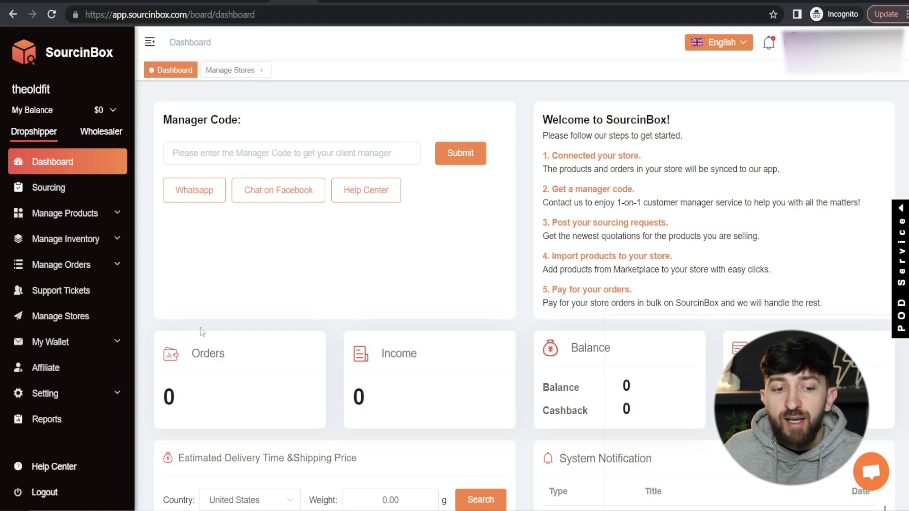
click(56, 320)
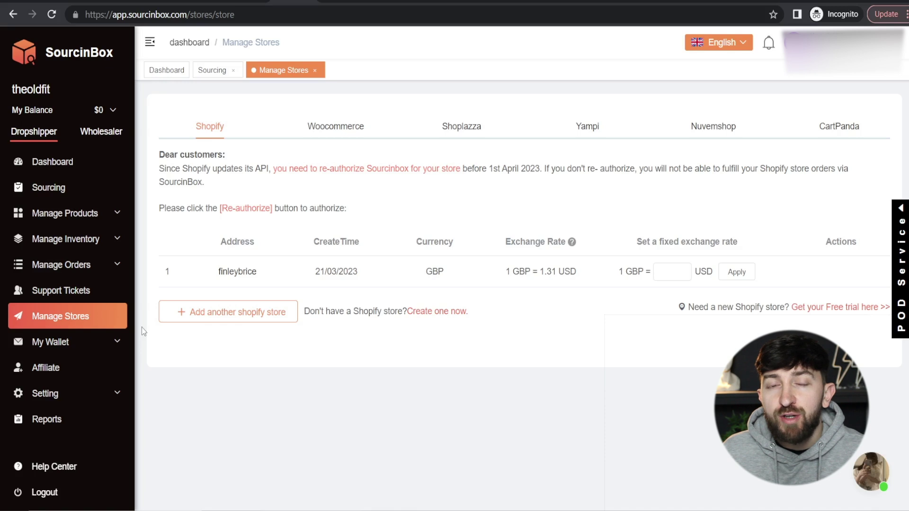
Step: Open the product Marketplace, filter it to Briefcases under Luggage & Bags, Men's Bags, and browse the products
click(102, 214)
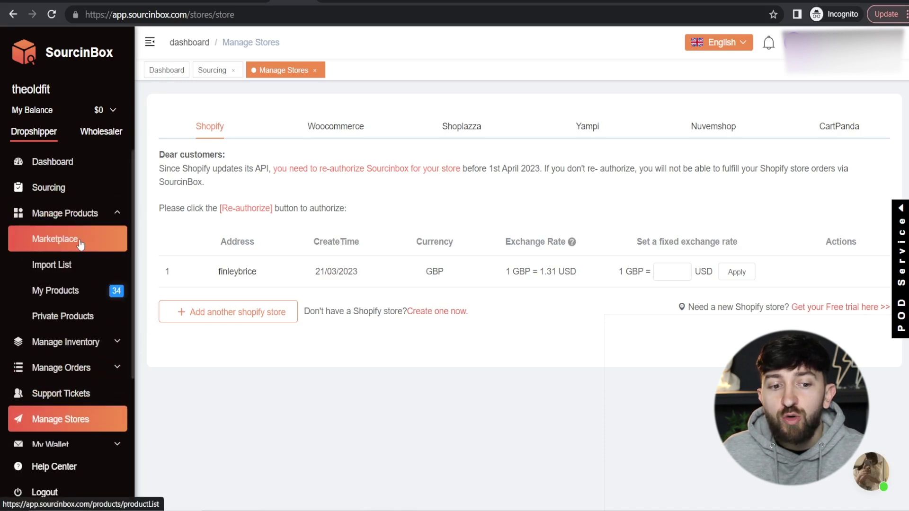
click(80, 243)
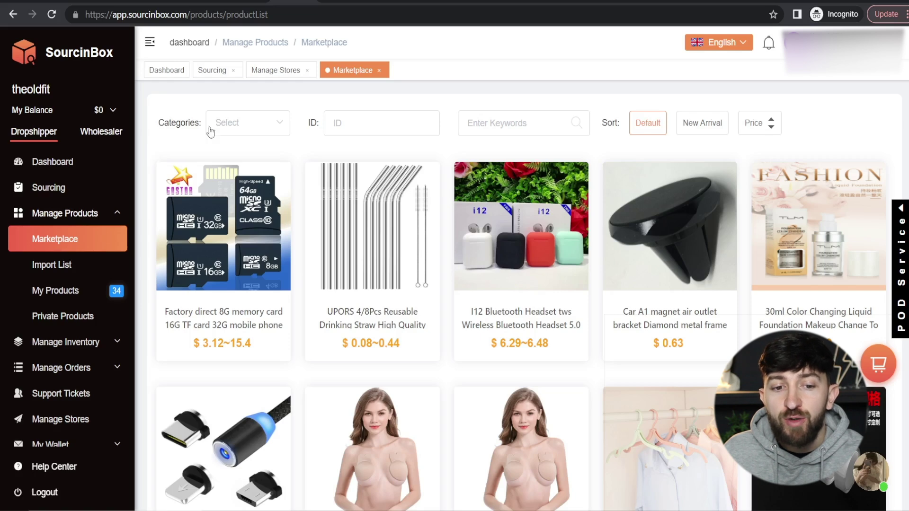
click(246, 129)
scroll(265, 173, up, 1)
scroll(278, 180, down, 1)
scroll(278, 180, down, 2)
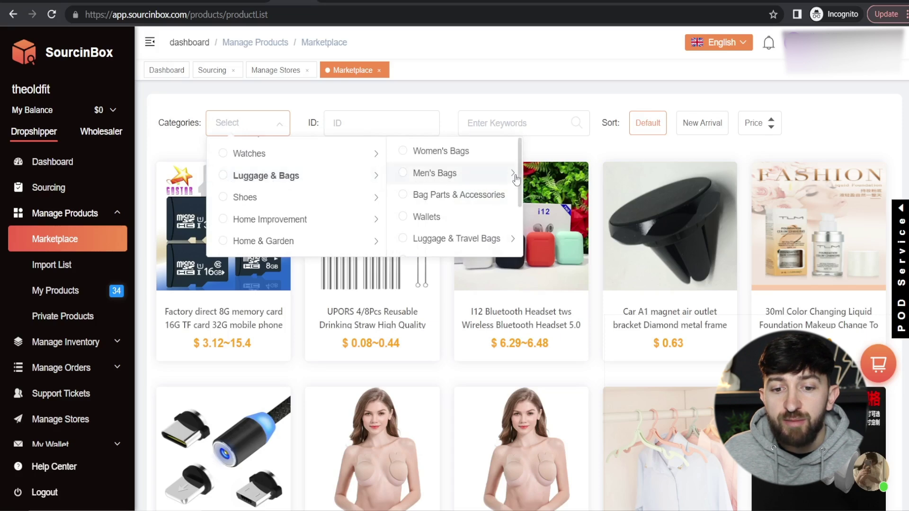
mouse_move(497, 176)
click(595, 194)
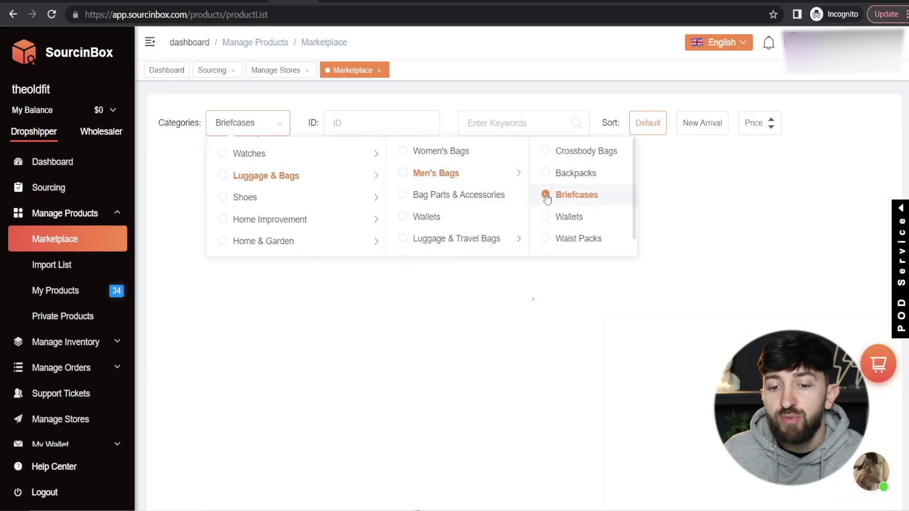
click(152, 212)
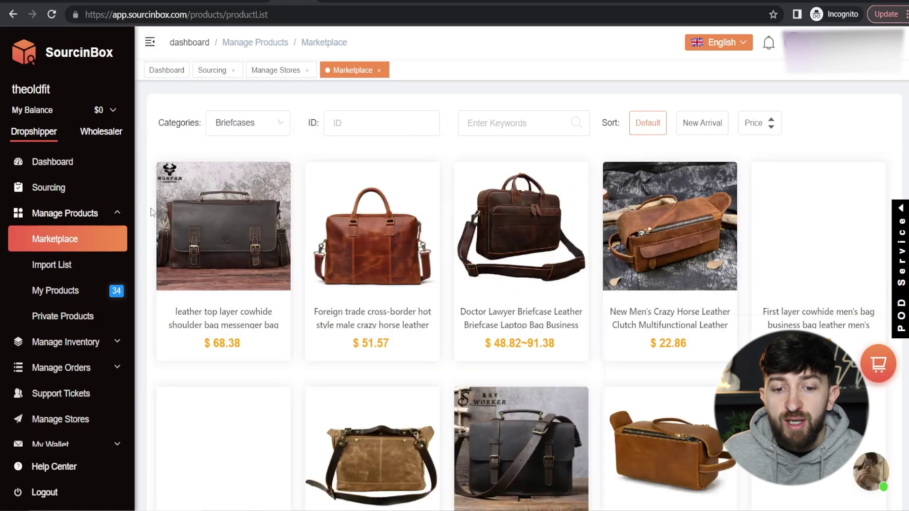
scroll(436, 222, down, 2)
scroll(436, 222, down, 8)
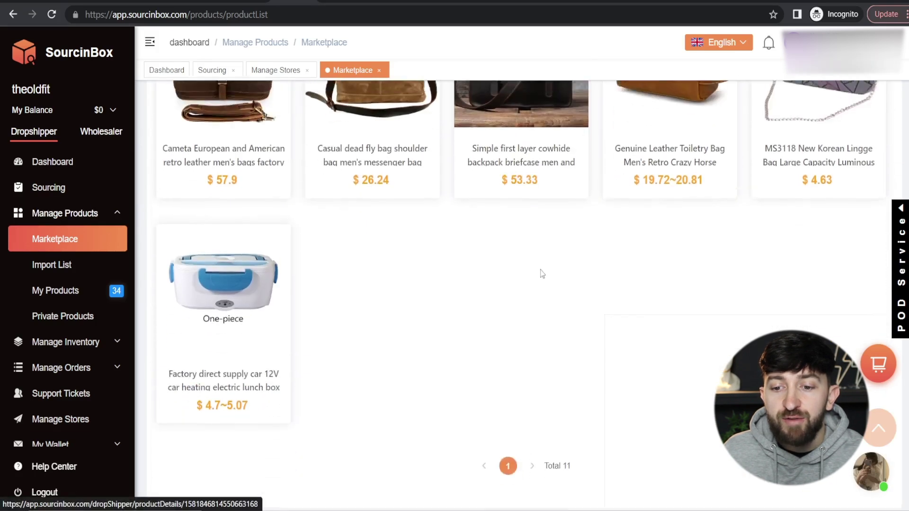
scroll(539, 267, up, 10)
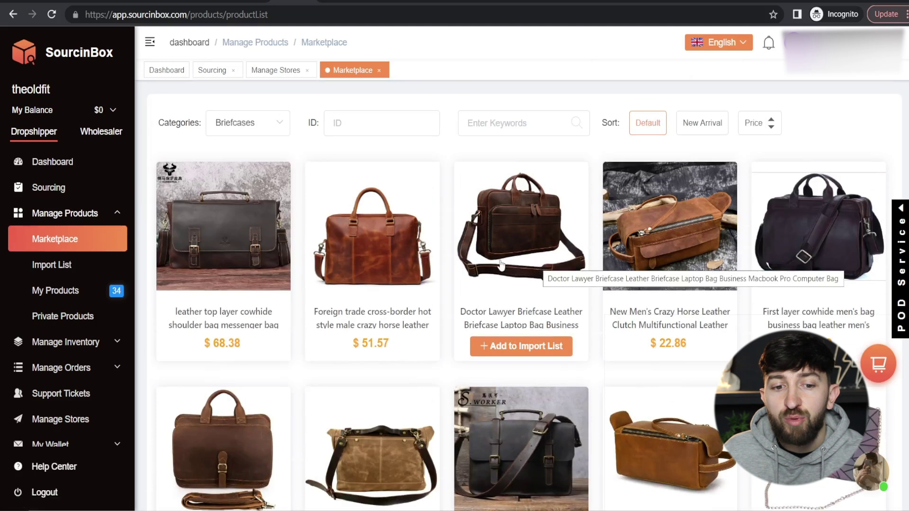
Step: Change the category filter to Jackets under Men's Clothing & Accessories, Jackets & Coats
click(240, 124)
scroll(282, 208, down, 2)
scroll(283, 207, down, 5)
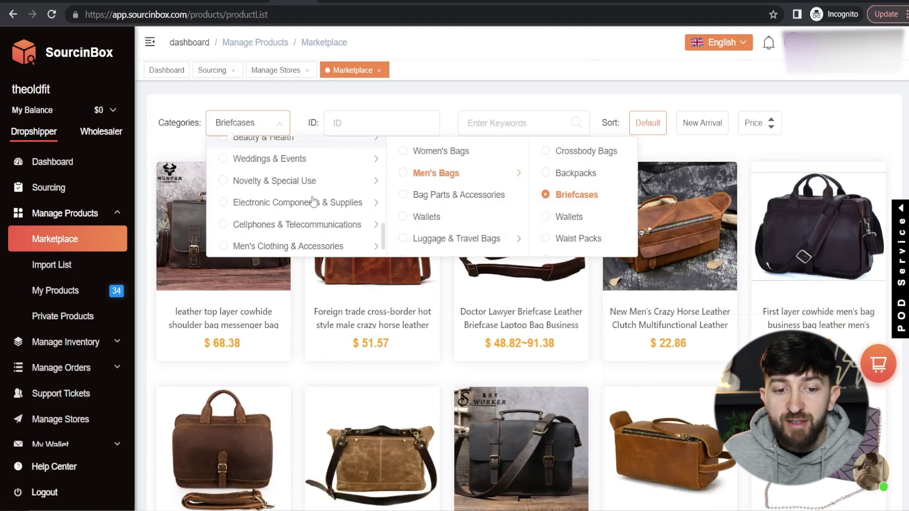
click(247, 222)
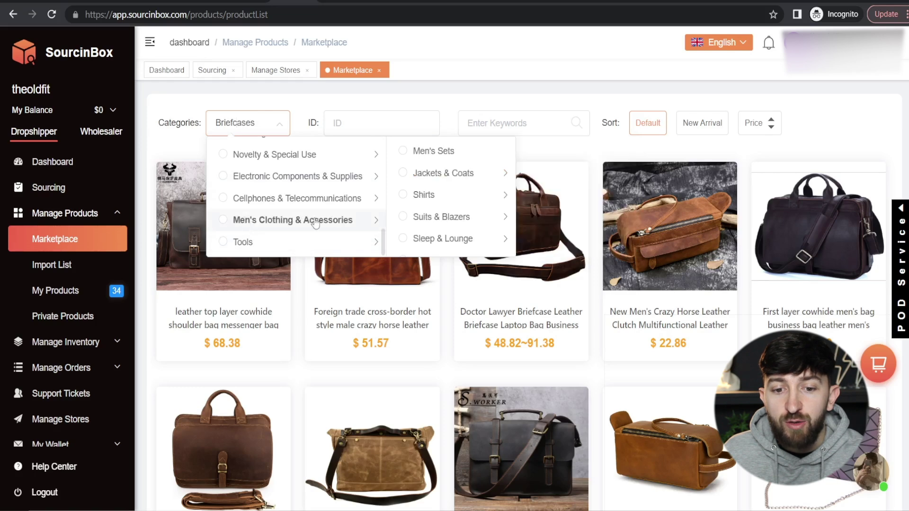
click(495, 180)
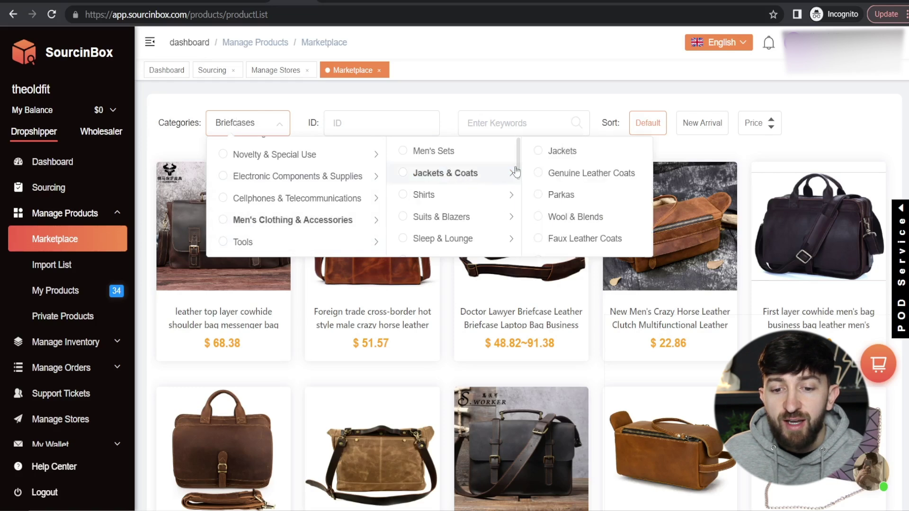
click(538, 151)
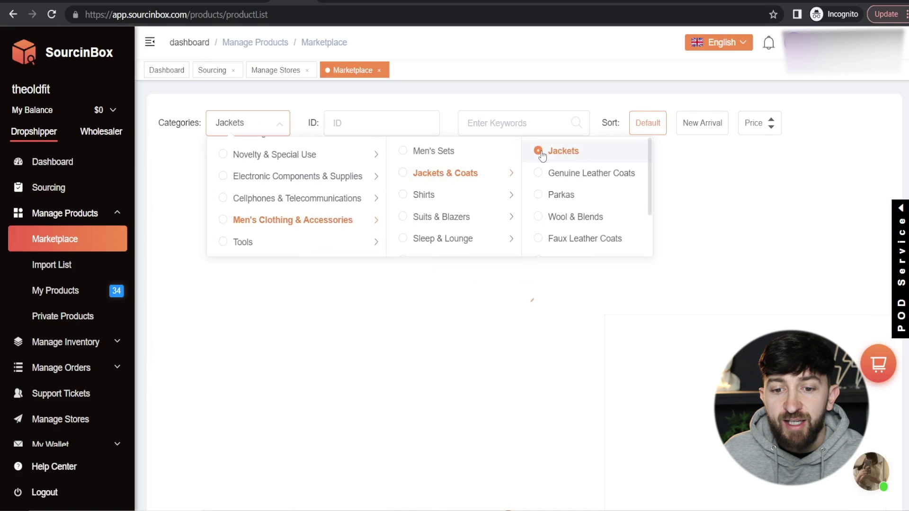
click(458, 103)
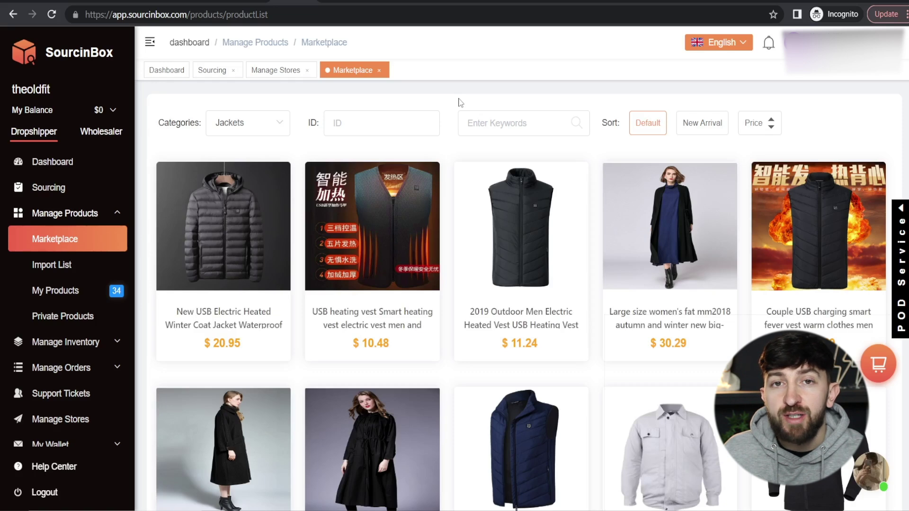
Step: Search the filtered marketplace products for "baseball jacket"
click(493, 118)
text(baseball jacket)
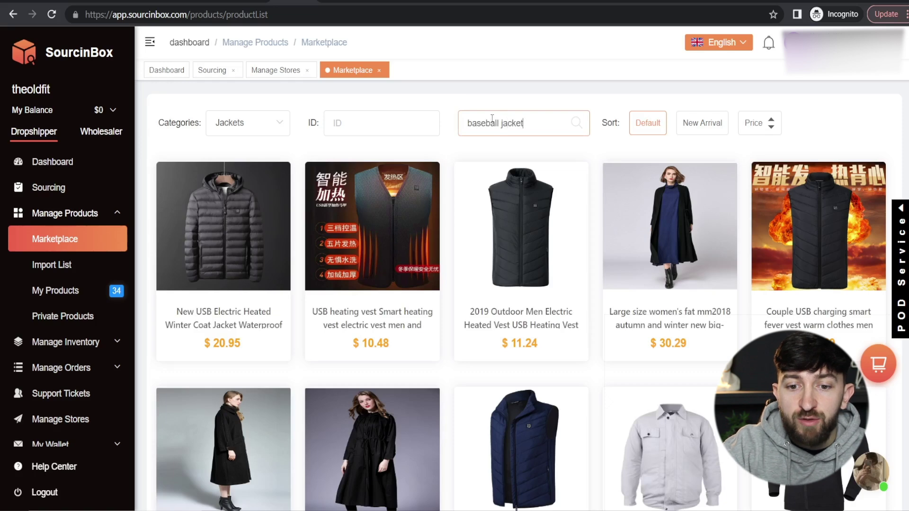
key(Return)
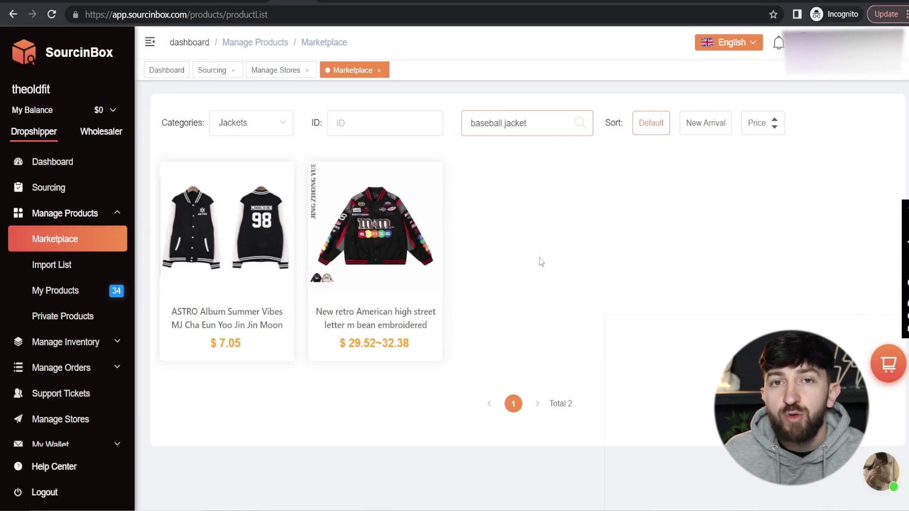
Step: Open the details of the New retro American high street letter m bean embroidered jacket and check its price range
click(390, 242)
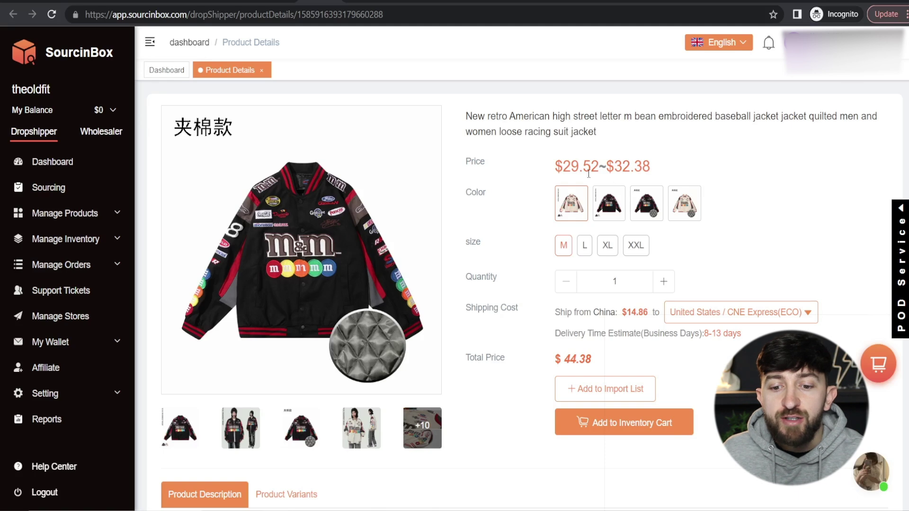
drag(620, 168, 556, 168)
click(497, 241)
Step: Set the jacket's shipping destination to United Kingdom, review the available shipping methods and apply CNE Express(ECO)
scroll(521, 242, down, 1)
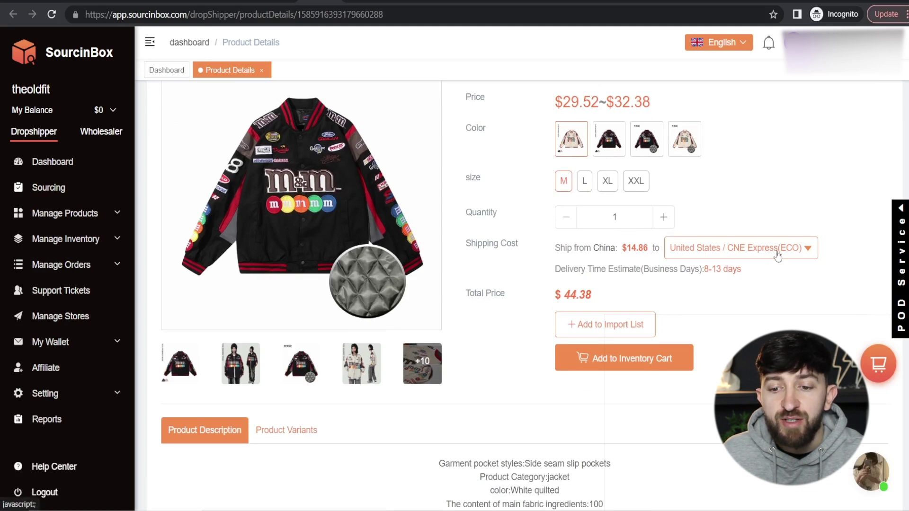
click(754, 256)
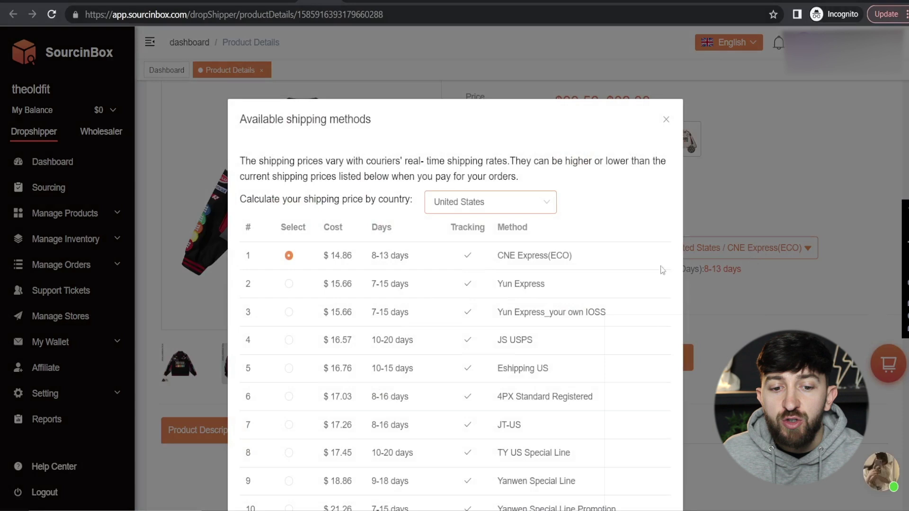
click(479, 205)
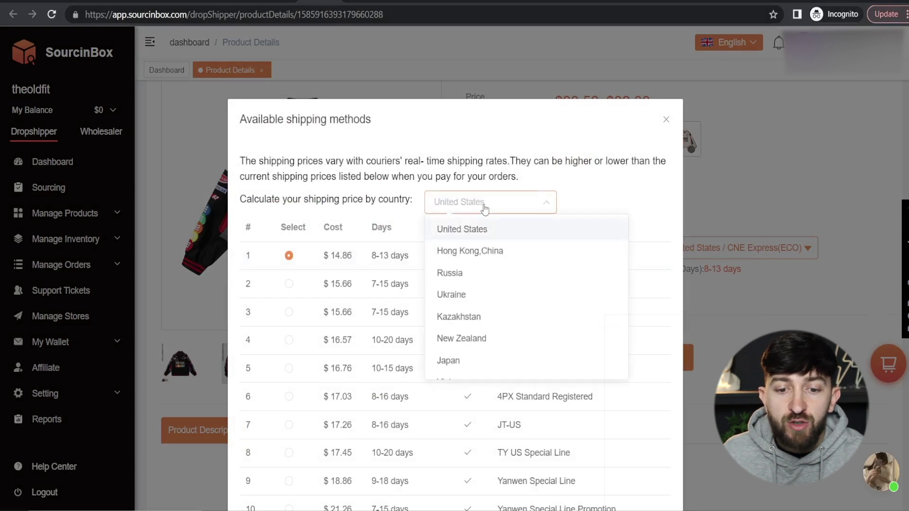
text(unit)
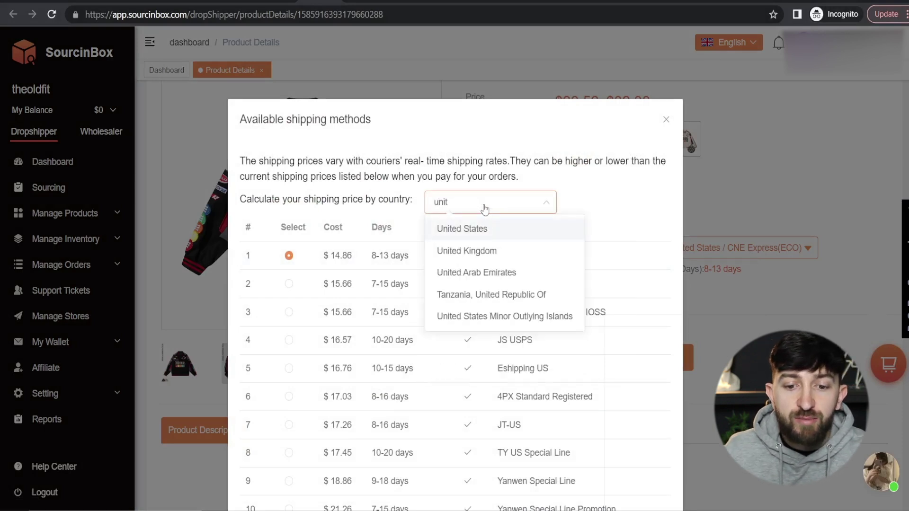
click(473, 253)
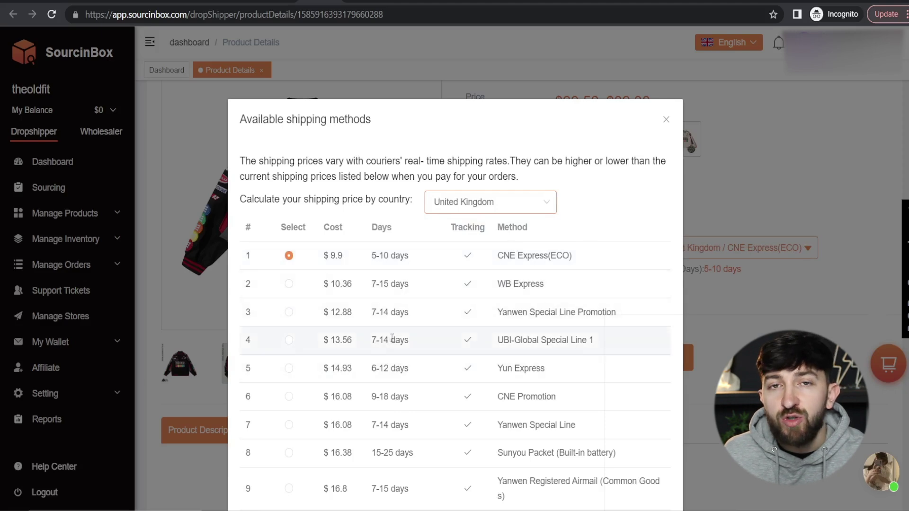
scroll(599, 270, down, 8)
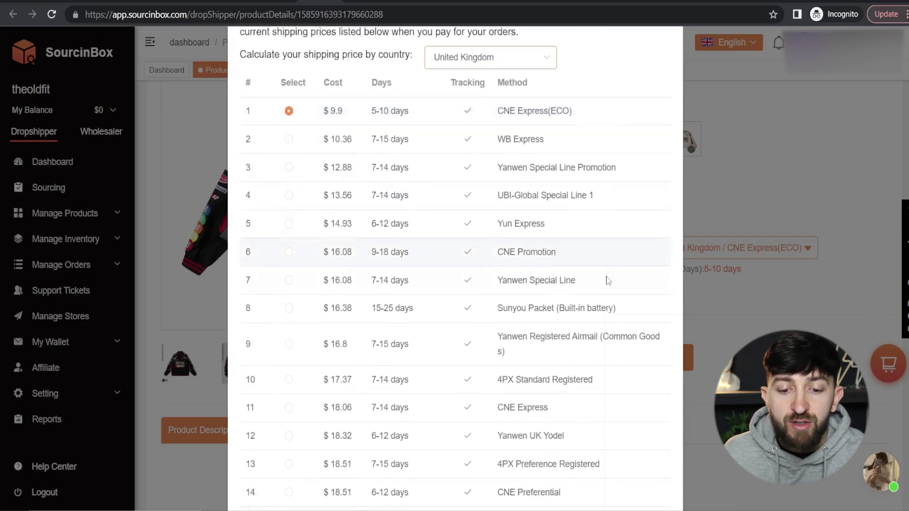
scroll(606, 280, down, 5)
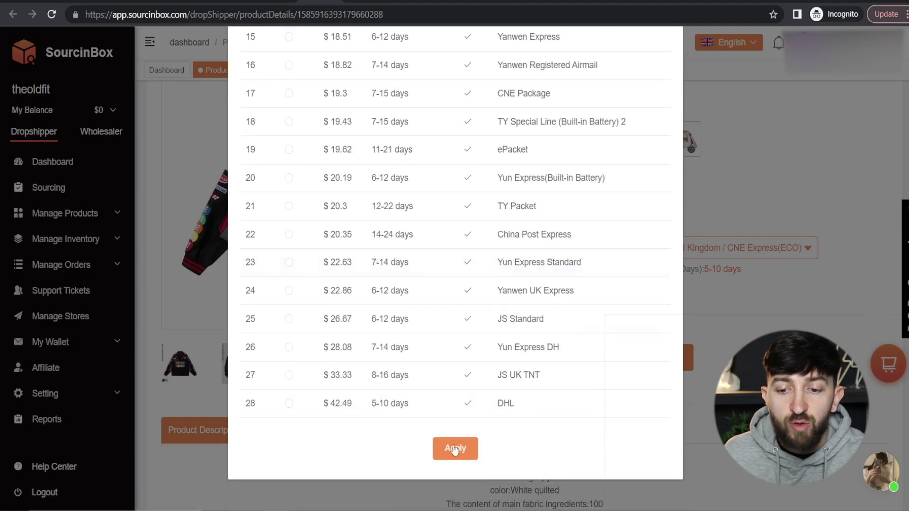
click(453, 449)
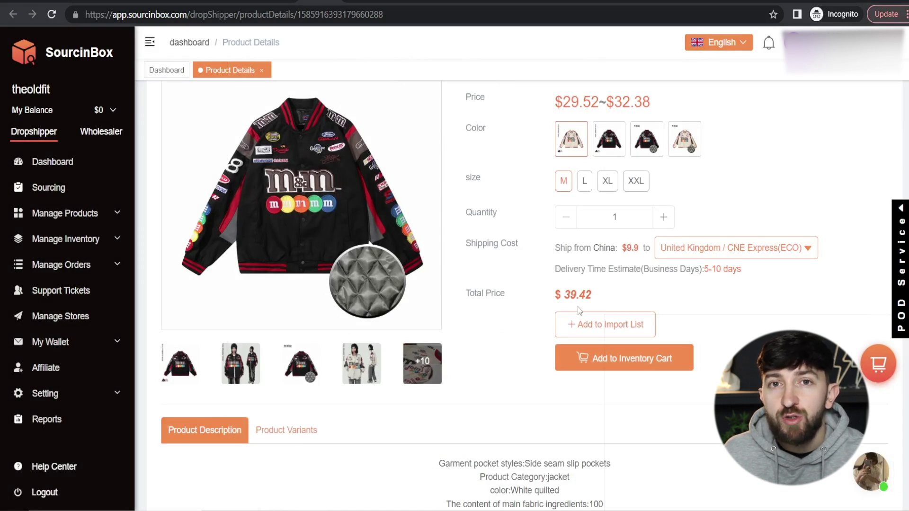
Step: Examine the jacket's product description and the availability and prices of its color and size variants
scroll(685, 292, up, 2)
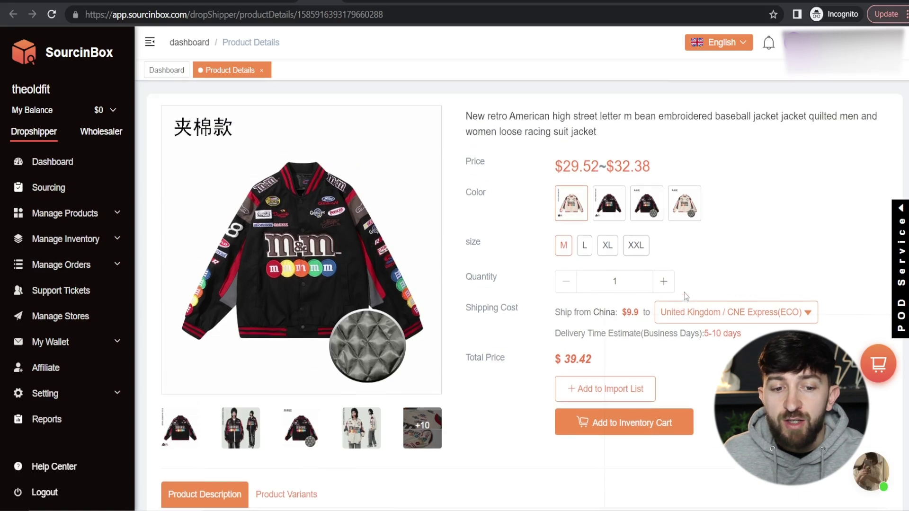
scroll(644, 299, down, 4)
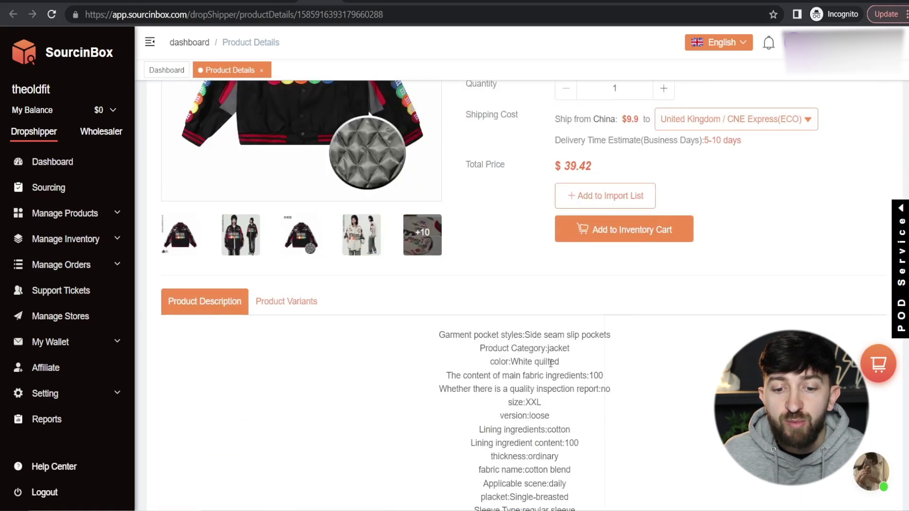
scroll(478, 335, down, 5)
scroll(568, 359, up, 4)
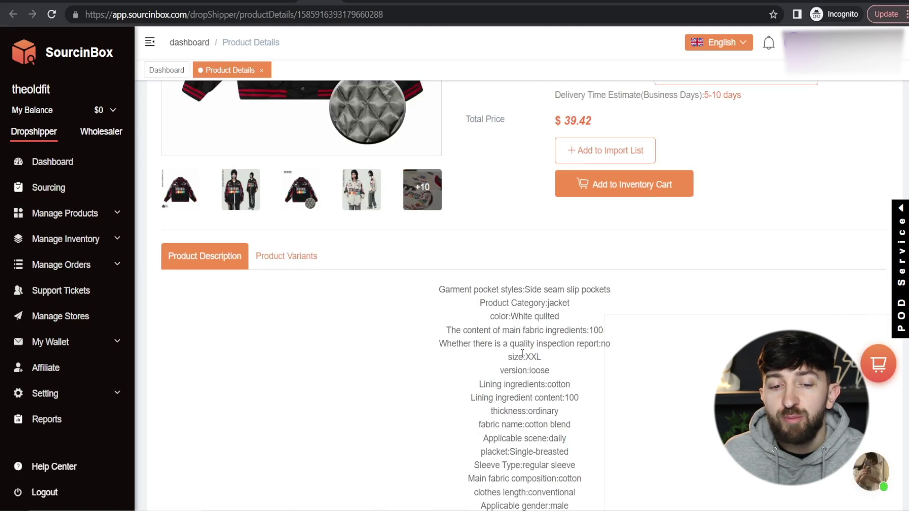
scroll(522, 352, up, 3)
click(286, 384)
scroll(513, 357, down, 15)
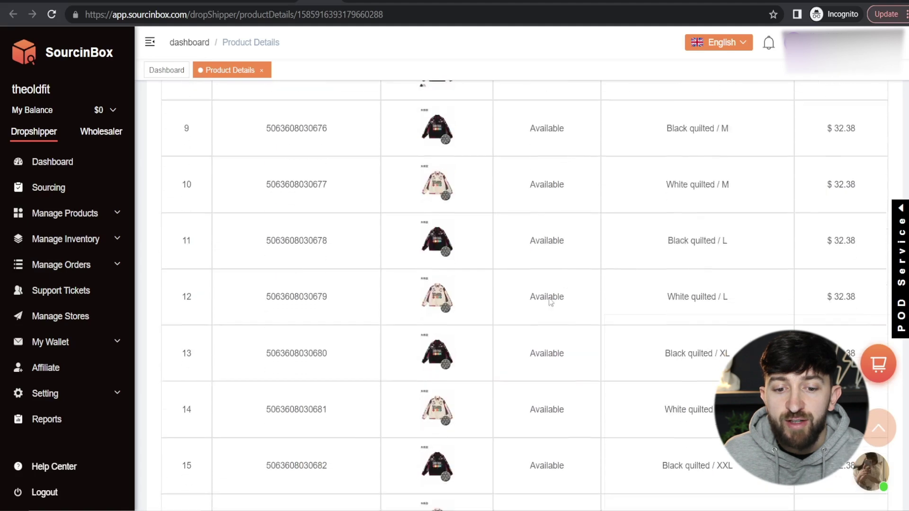
scroll(563, 299, down, 2)
scroll(473, 293, up, 3)
scroll(484, 296, up, 15)
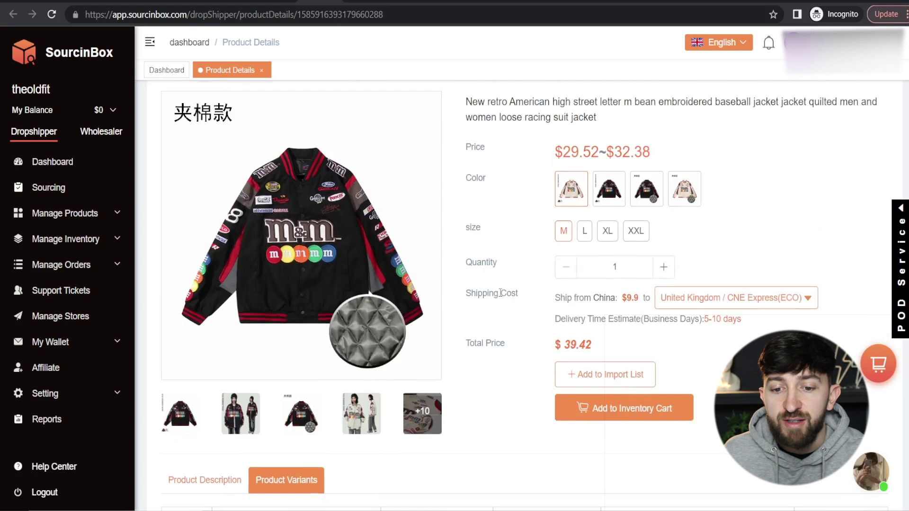
scroll(500, 292, up, 1)
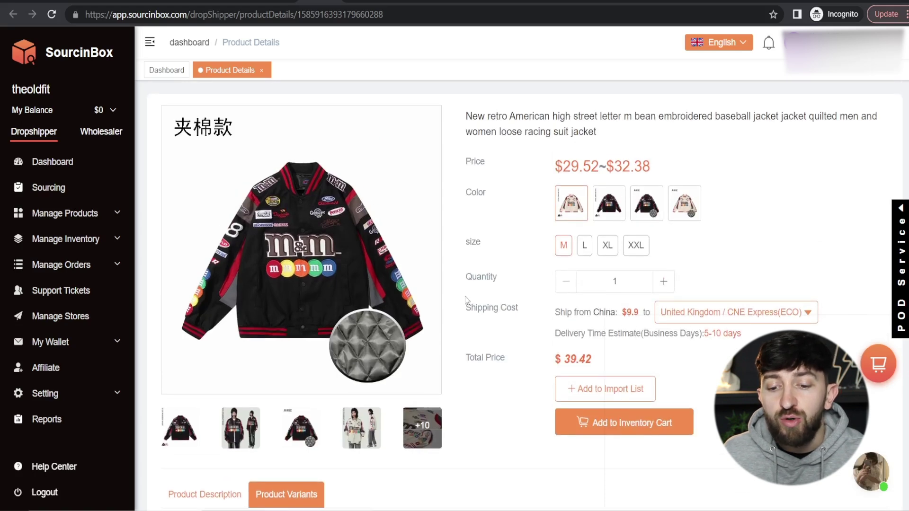
Step: Add the embroidered baseball jacket to the import list and open the import list
click(601, 394)
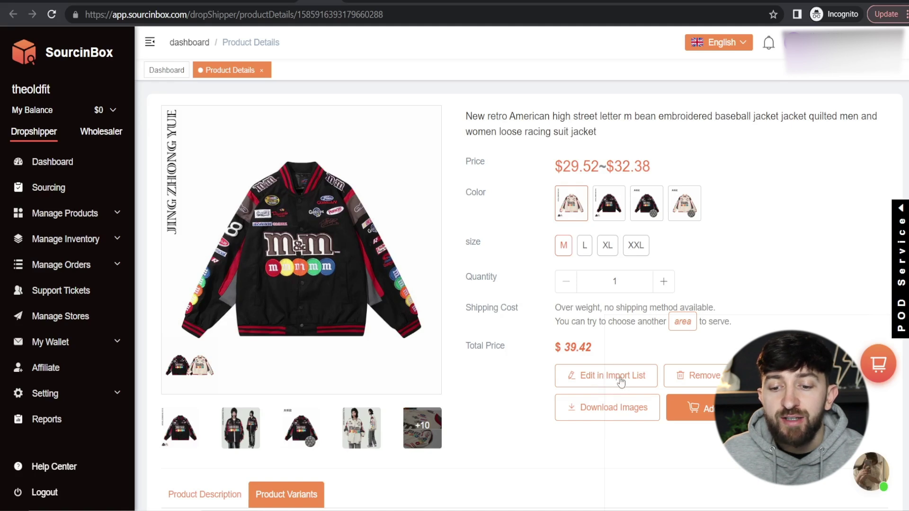
mouse_move(304, 279)
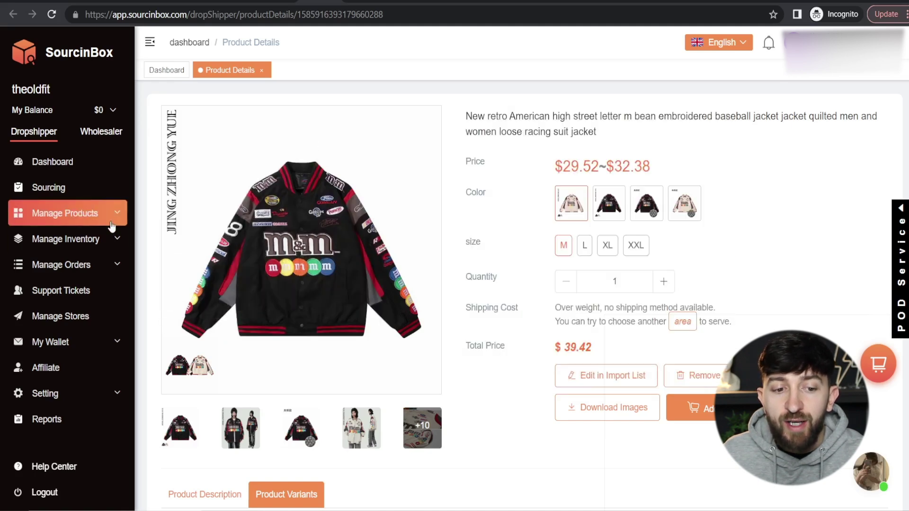
click(66, 213)
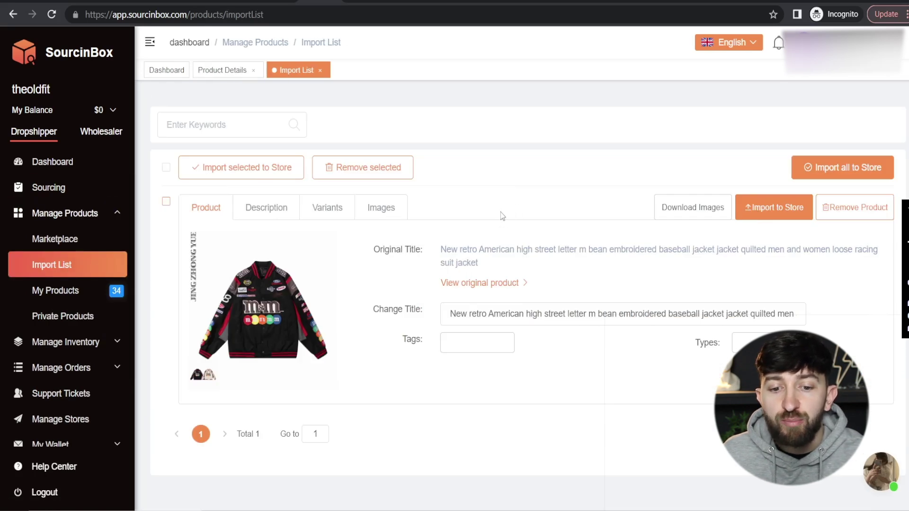
Step: Change the jacket's title in the import list to "Retro Embroidered Baseball Jacket"
click(470, 312)
key(ctrl+a)
text(Retro Embroidered Baseball Jacket)
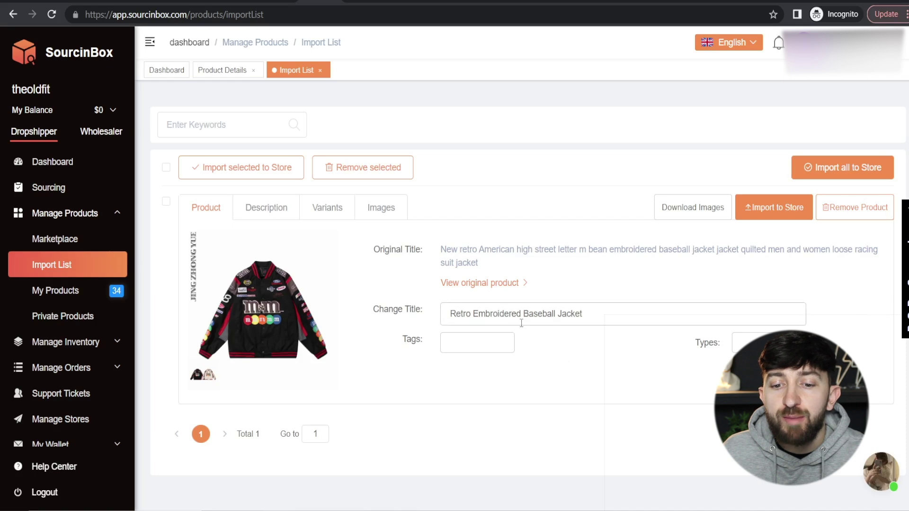
Step: Replace the jacket's description with sales text beginning "Our vintage style quilted racing jacket is perfect for pairing with jeans or pants", mentioning 3 colours and cotton lining
click(274, 211)
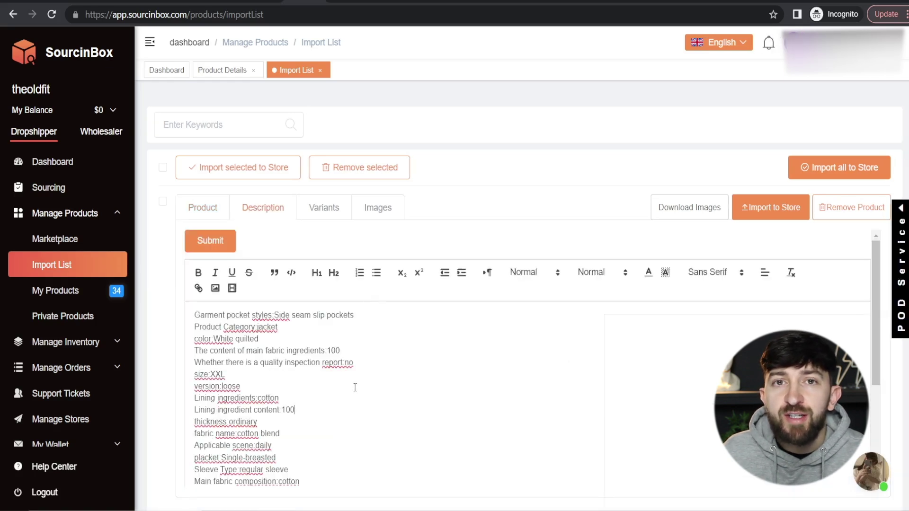
scroll(358, 394, down, 5)
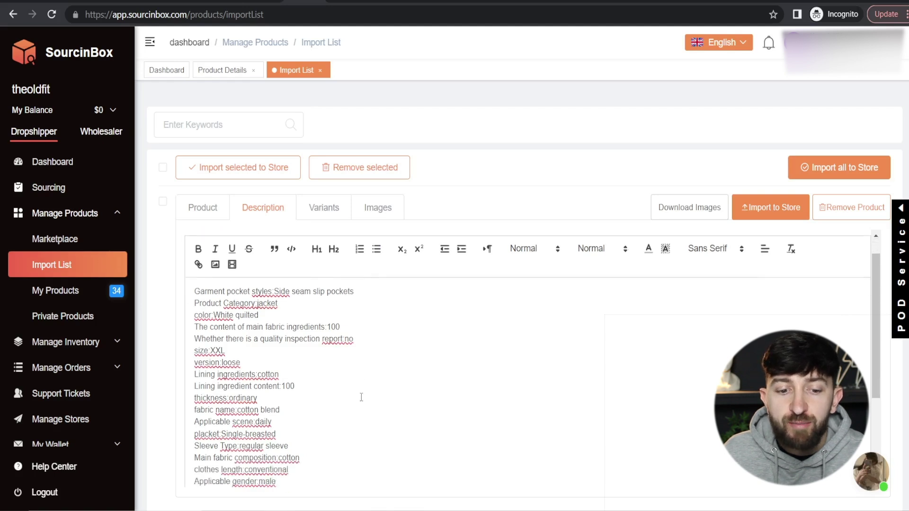
drag(288, 396, 193, 247)
text(Our vintage style quilted racing jacket is perfect for pairing with jeans or pants. The jacket is available in 3 colours to fits any style. The jacket is lined with cotton to keep you feeling warm in winter. Stand out with this addition to your closet!)
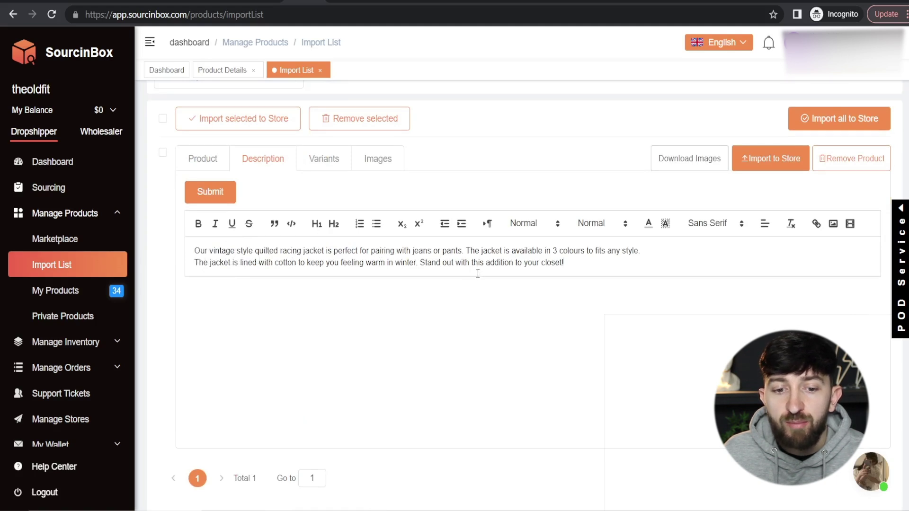
Step: Correct the number of available colours in the jacket's description to 2
click(557, 250)
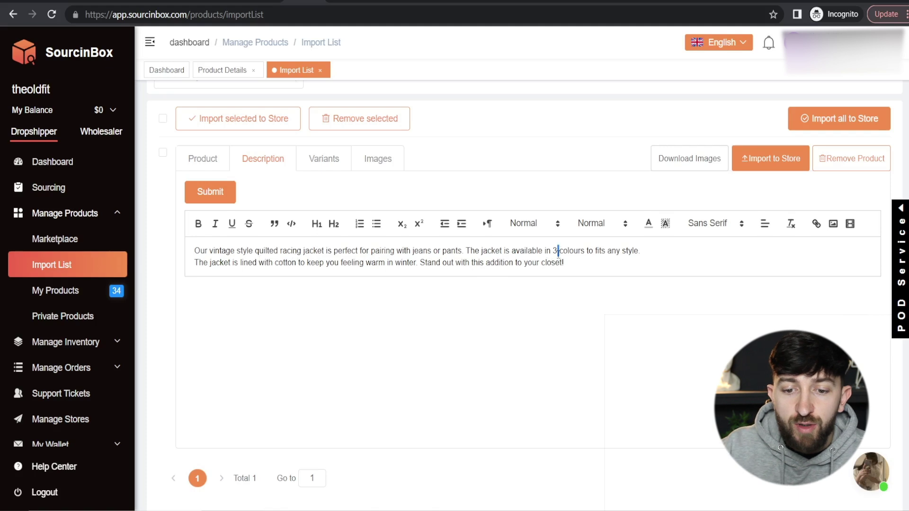
key(BackSpace)
text(2)
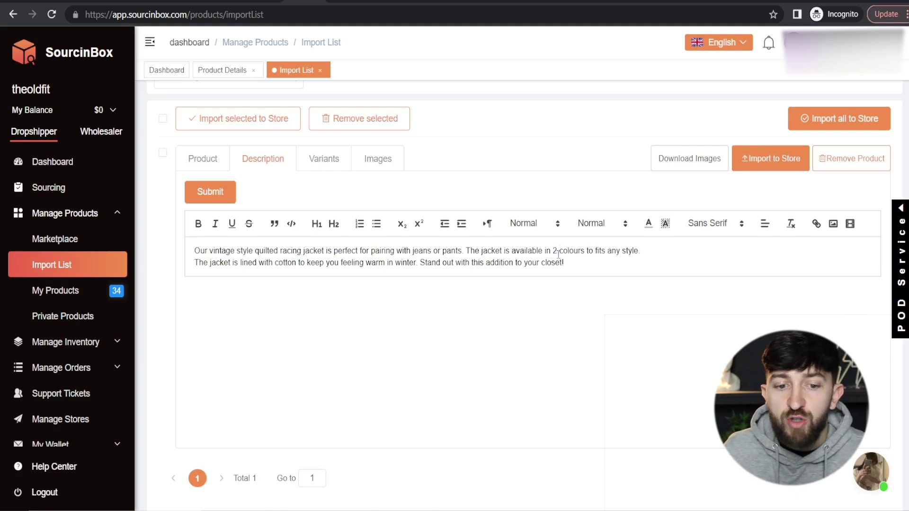
Step: Open the jacket's variants and review their colors, sizes, costs and shipping fees
click(322, 164)
scroll(321, 165, up, 1)
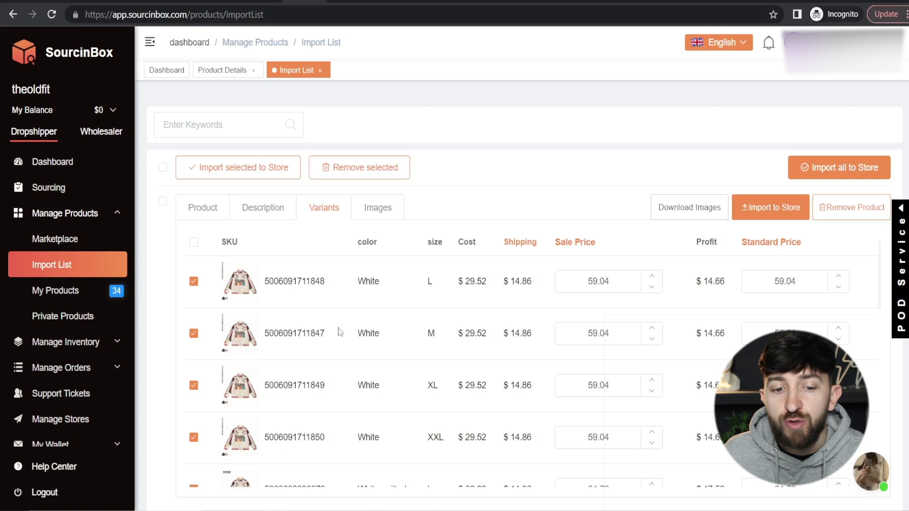
scroll(449, 299, down, 1)
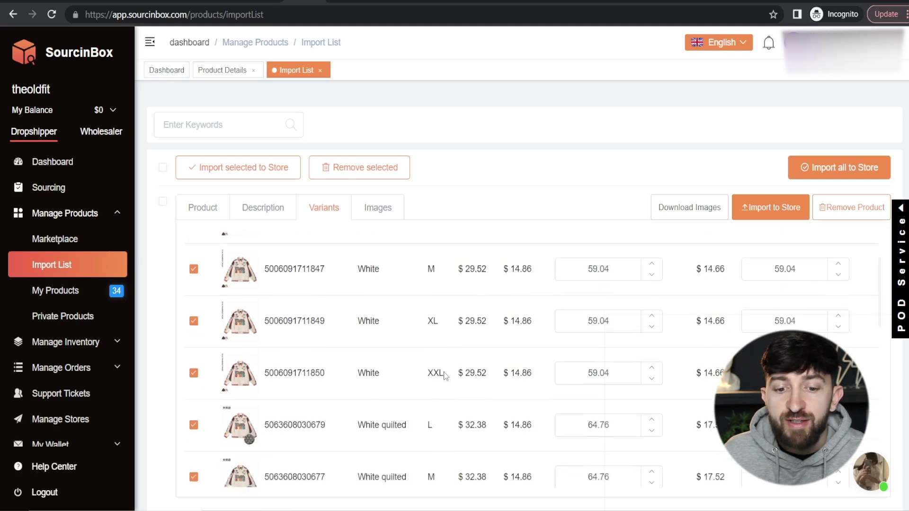
Step: Exclude the white XXL variant from the import and include it again
click(193, 376)
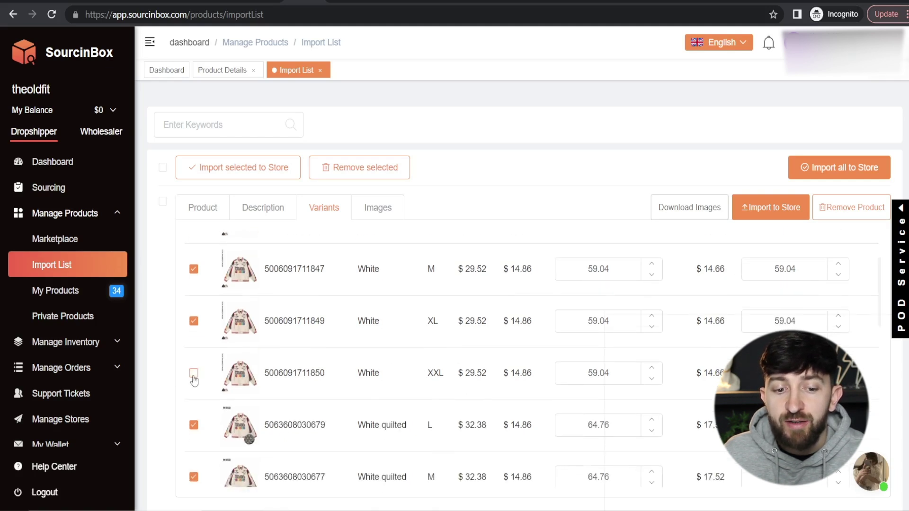
click(193, 376)
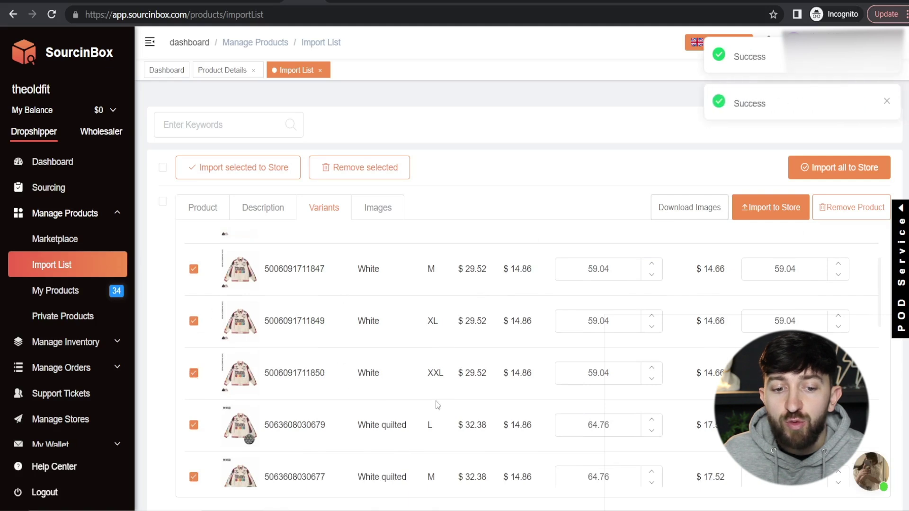
scroll(452, 396, up, 1)
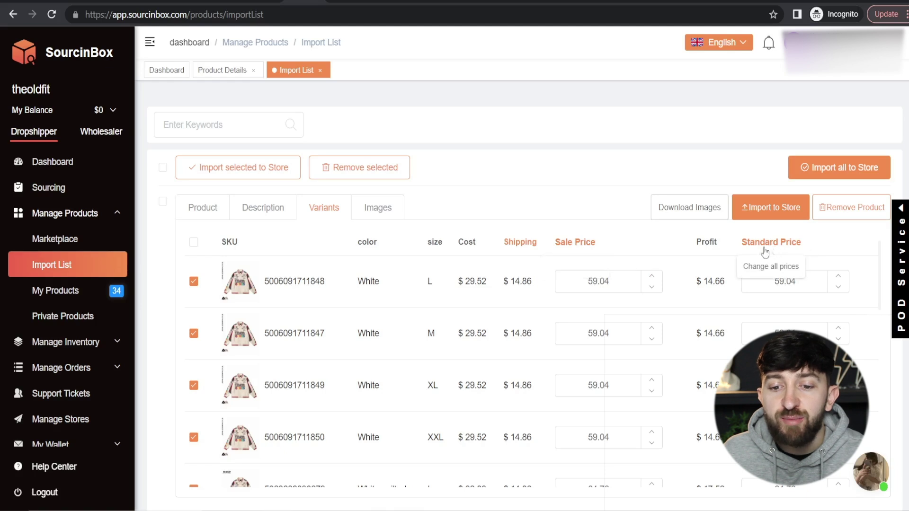
Step: Set the sale price of all the jacket's variants to 59.99
click(576, 242)
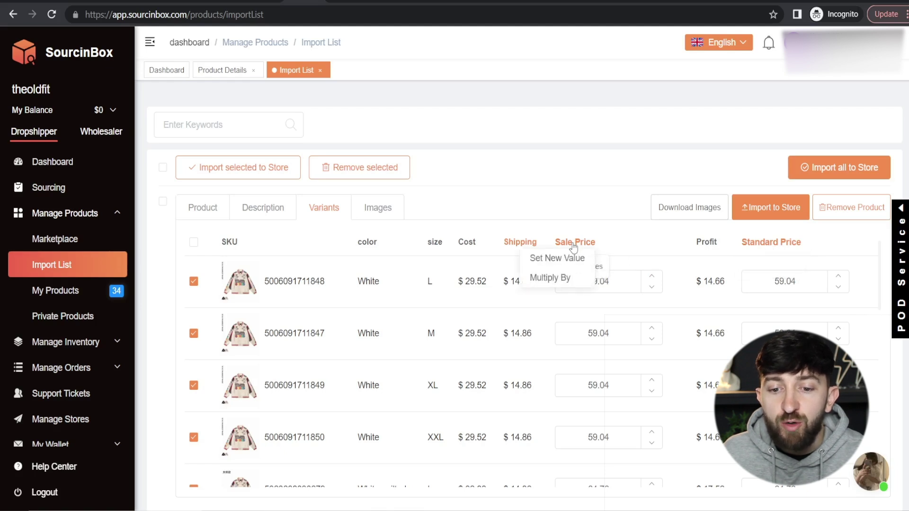
click(558, 260)
click(549, 228)
key(BackSpace)
text(59.99)
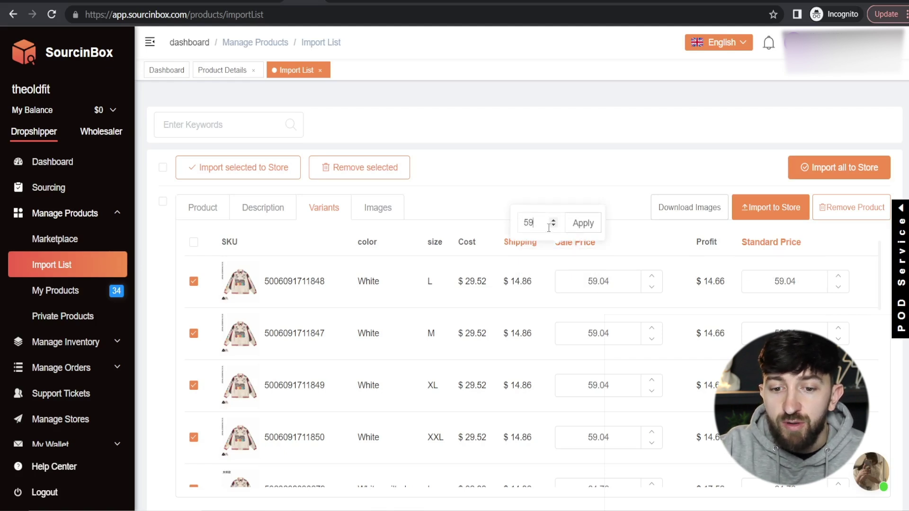
click(582, 223)
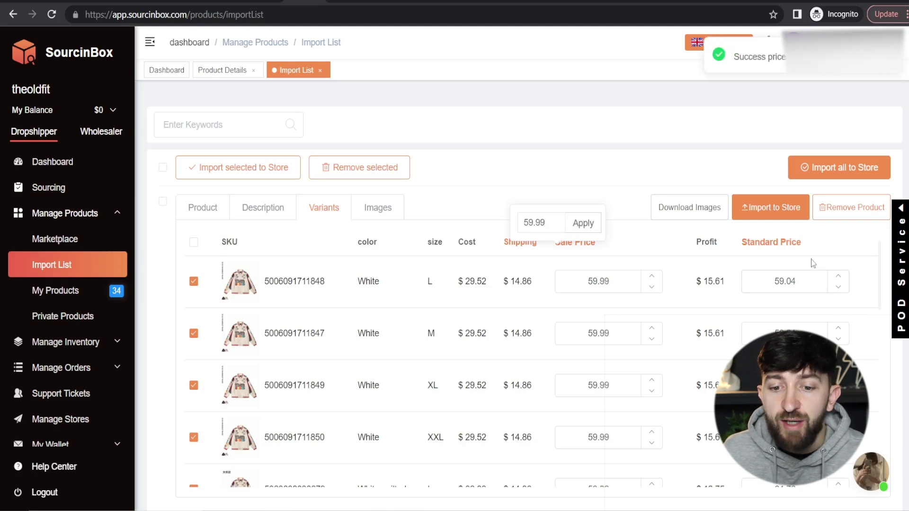
Step: Set the standard price of all the jacket's variants to 79.99 and check the prices across the variant list
click(778, 246)
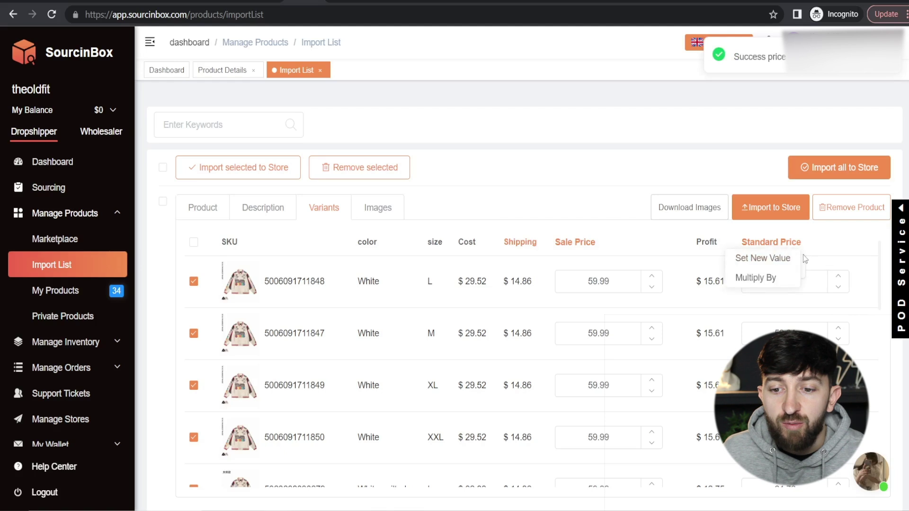
click(771, 259)
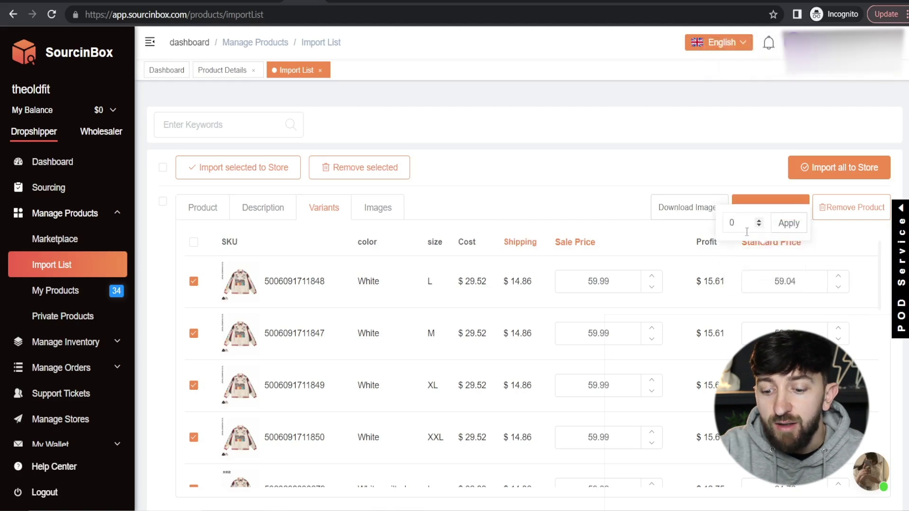
text(79.99)
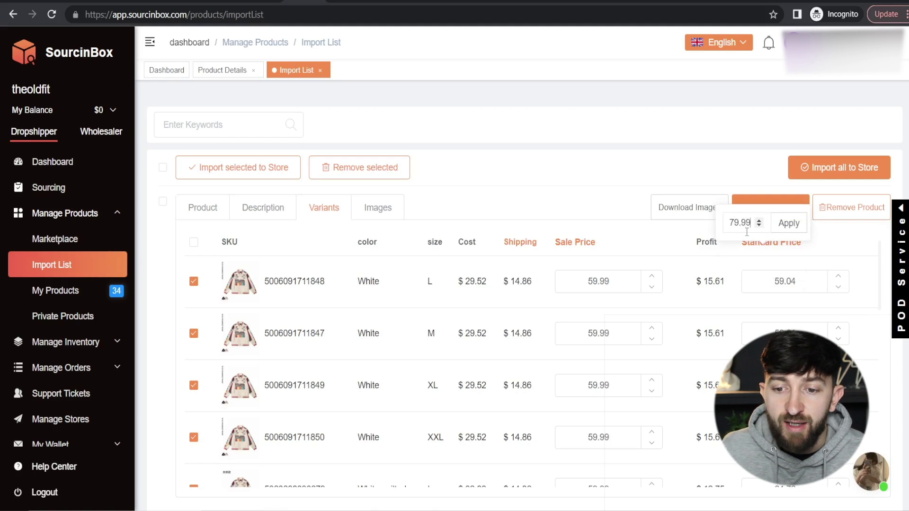
click(787, 223)
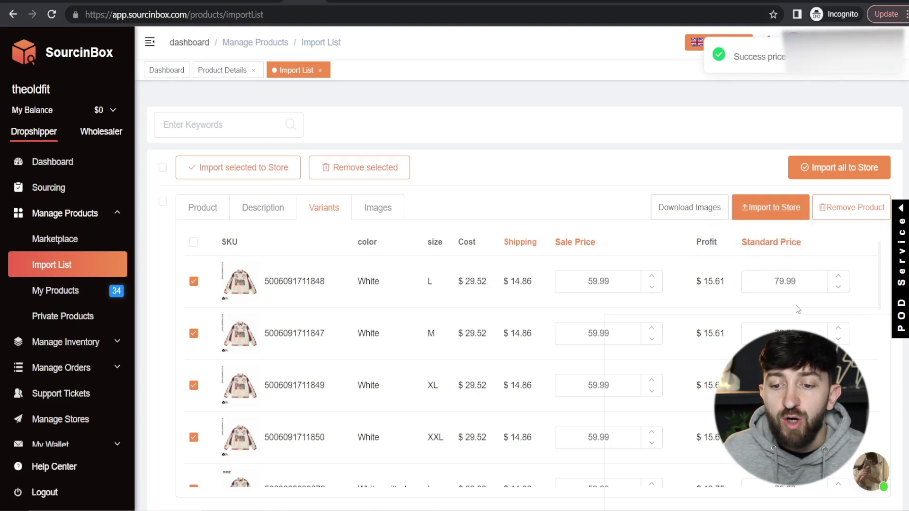
scroll(799, 305, down, 12)
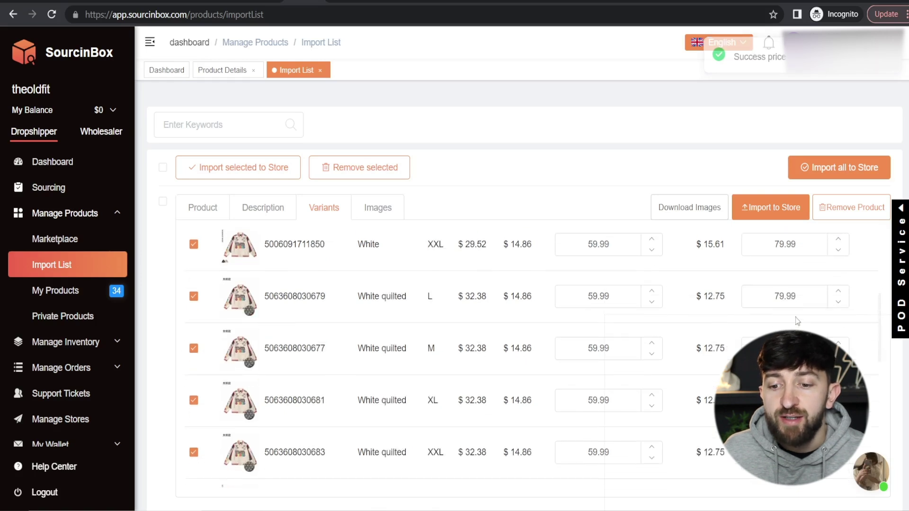
scroll(797, 328, up, 8)
scroll(797, 328, up, 5)
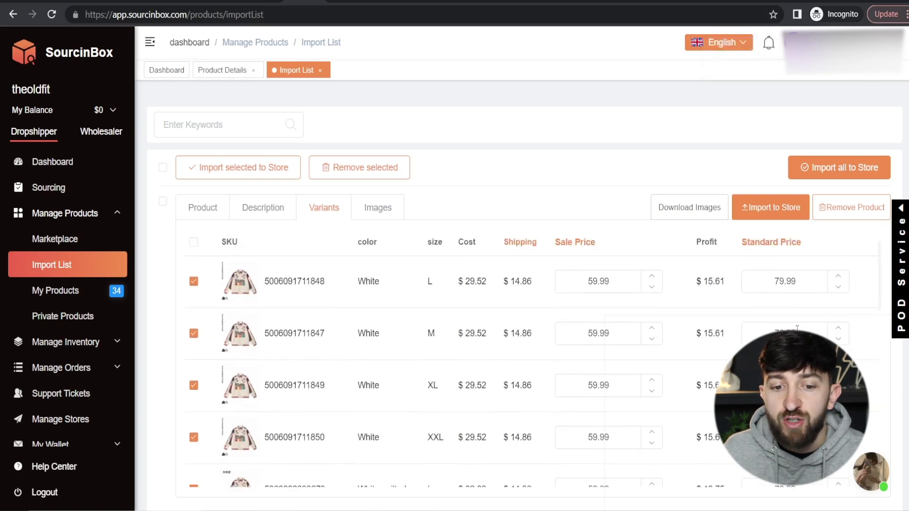
Step: Review the jacket's product images and mark the jacket as selected for import
click(382, 213)
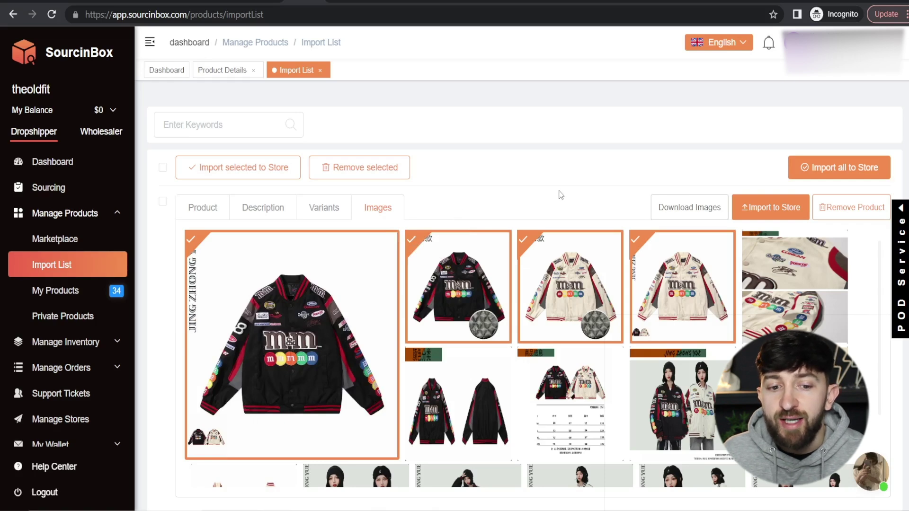
click(162, 203)
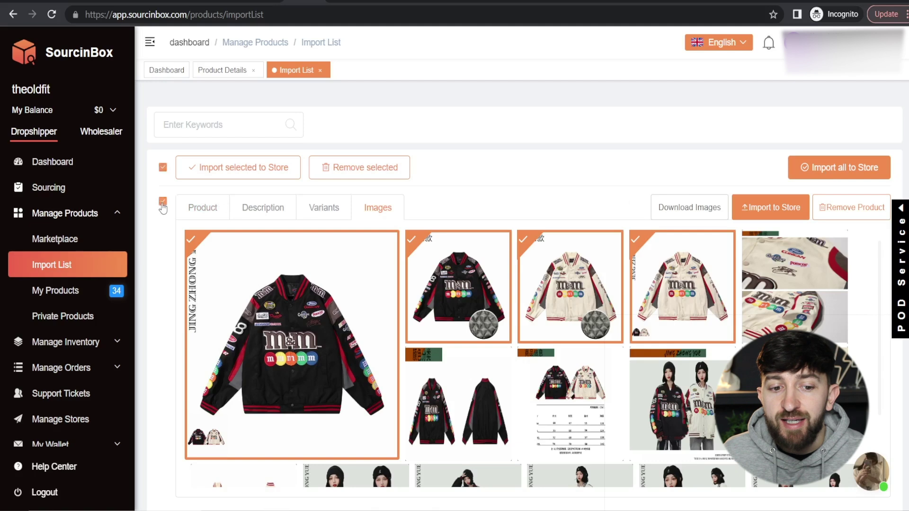
scroll(629, 199, down, 2)
scroll(644, 188, down, 3)
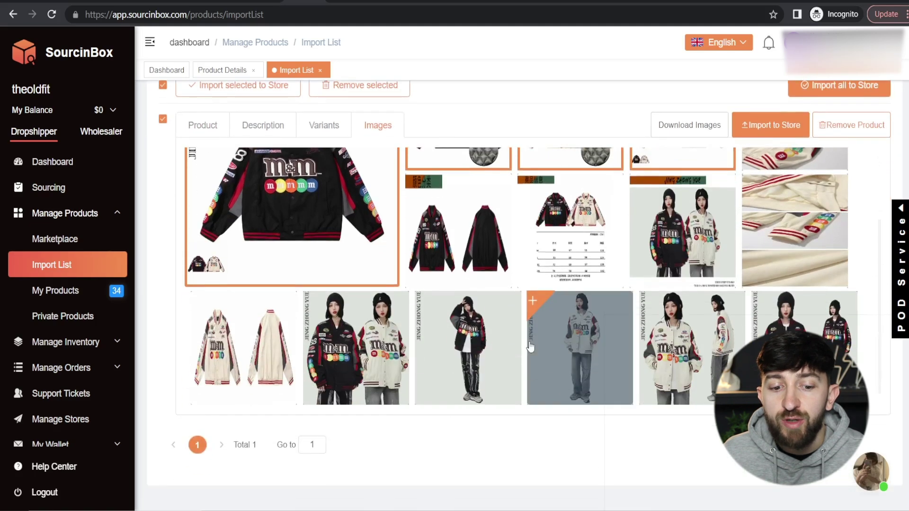
scroll(609, 329, up, 4)
scroll(526, 204, up, 2)
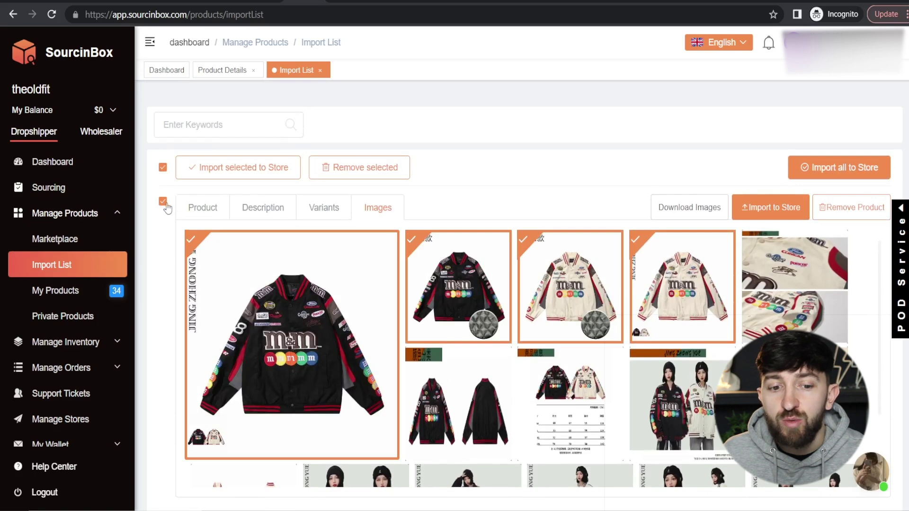
Step: Import the selected jacket into the connected store's Varsity Jackets collection and check its product page in Shopify
click(238, 168)
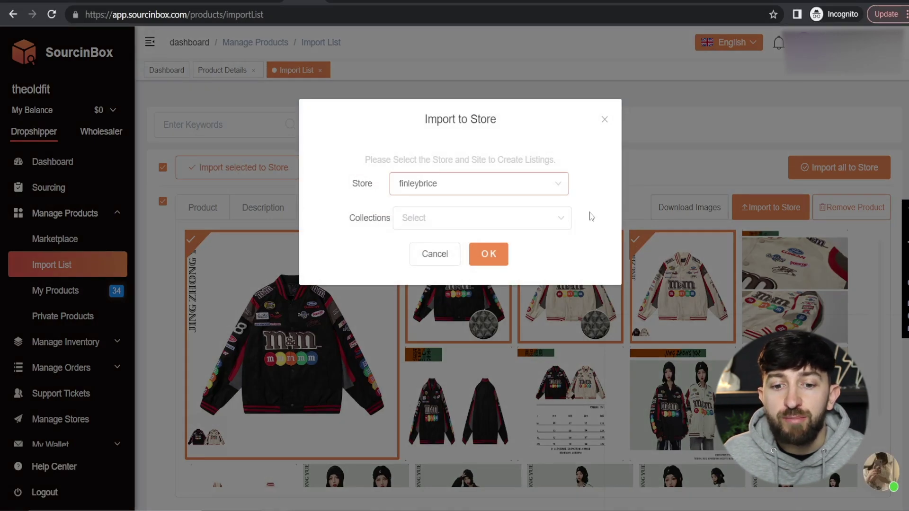
click(545, 219)
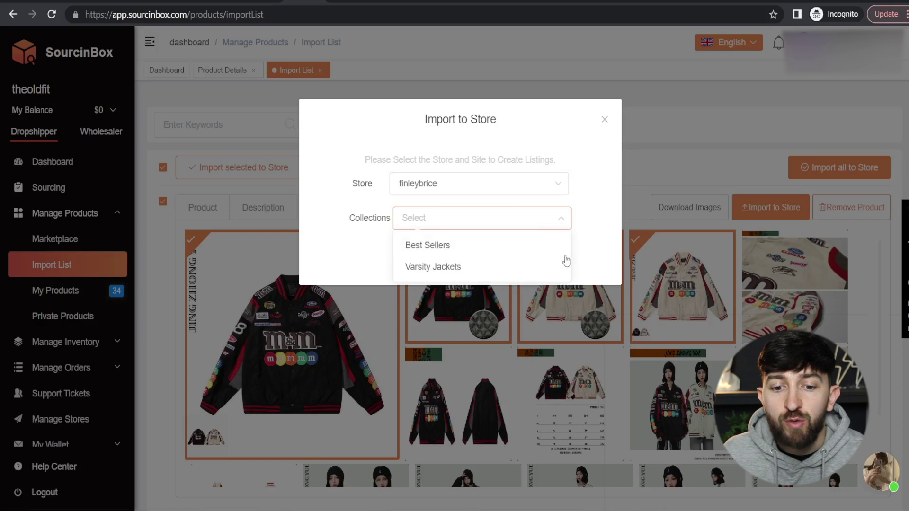
click(548, 266)
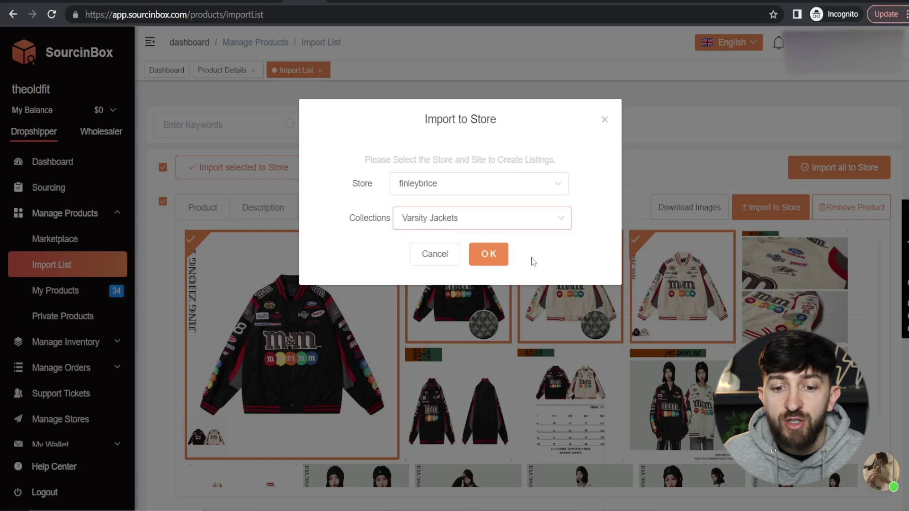
click(490, 256)
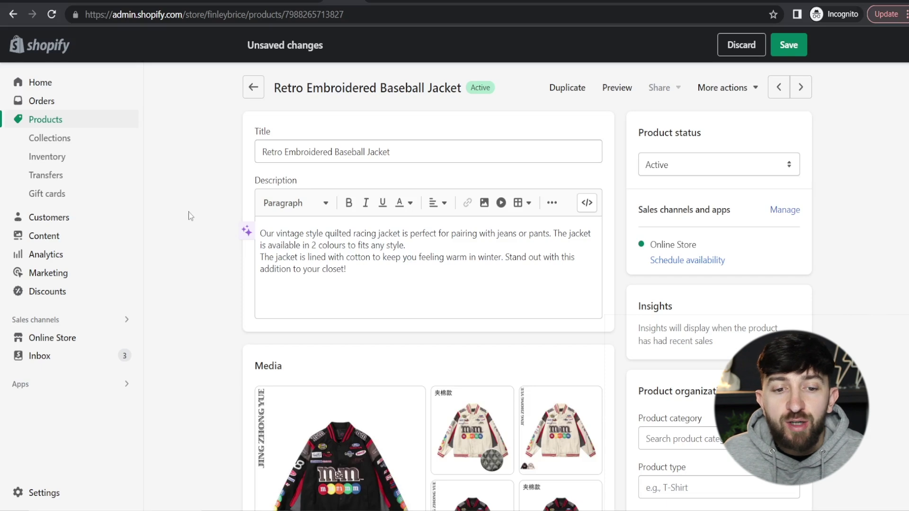
scroll(196, 215, down, 4)
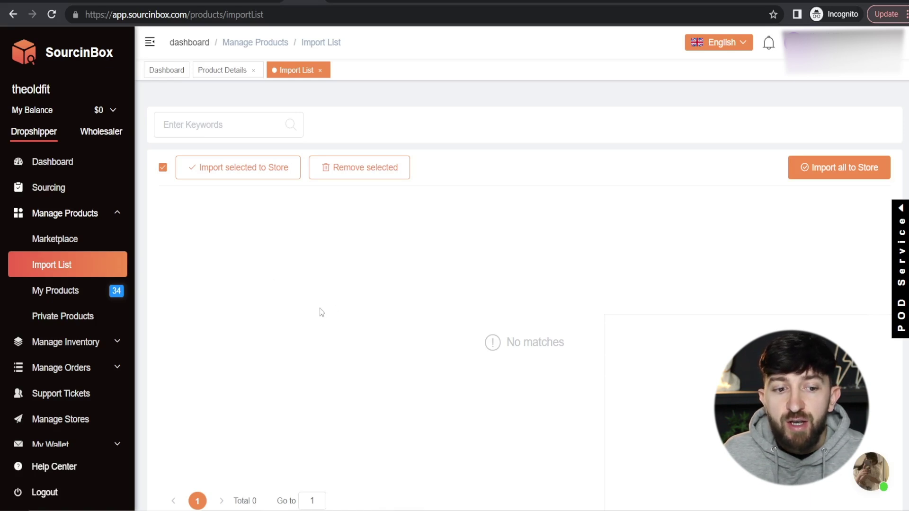
Step: Back in SourcinBox, view the sourcing requests and the dashboard's customer manager details, and open the live support chat
click(72, 190)
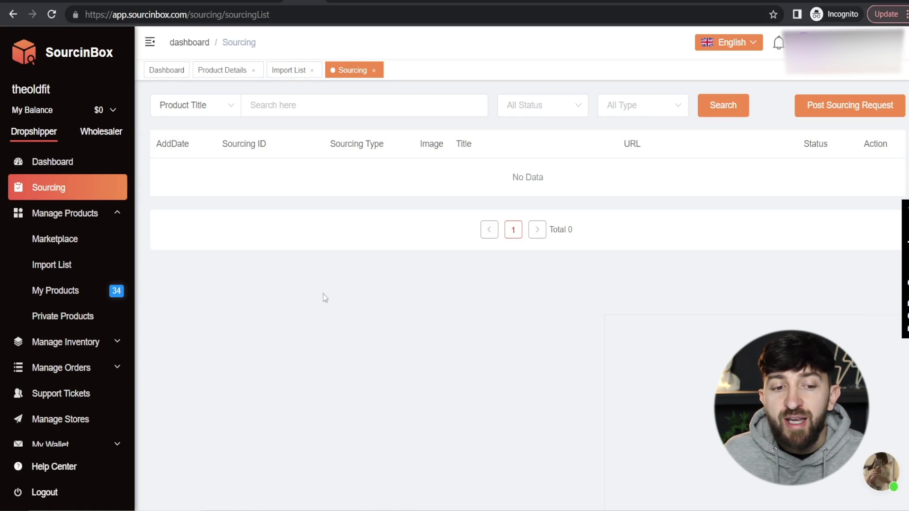
click(80, 169)
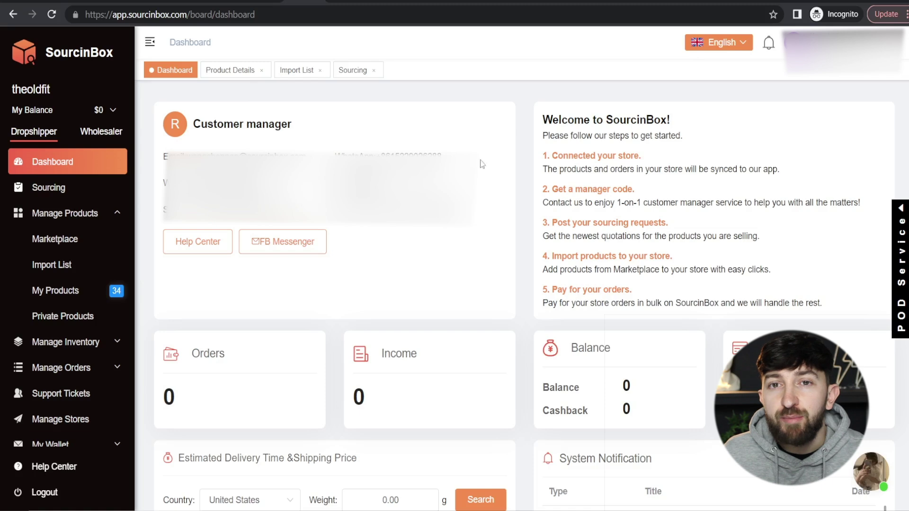
click(871, 477)
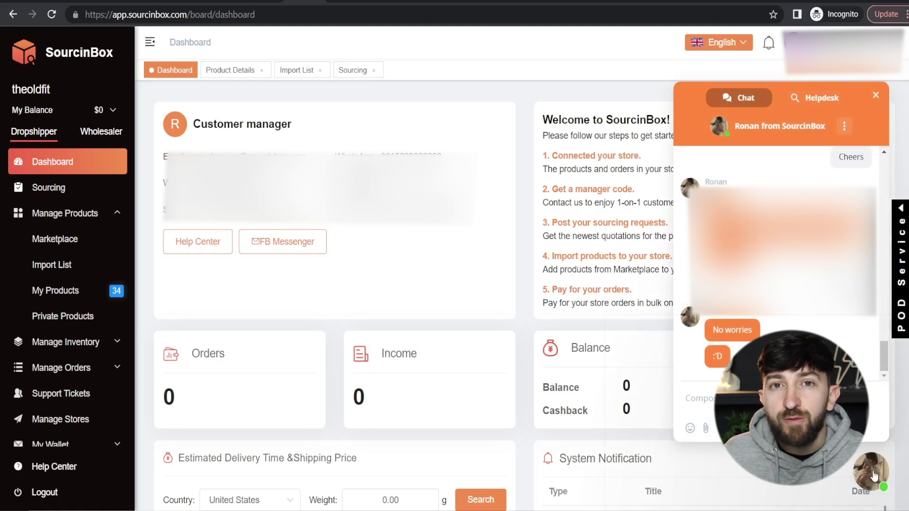
Step: Close the support chat and start a new sourcing request from the sourcing page
click(873, 472)
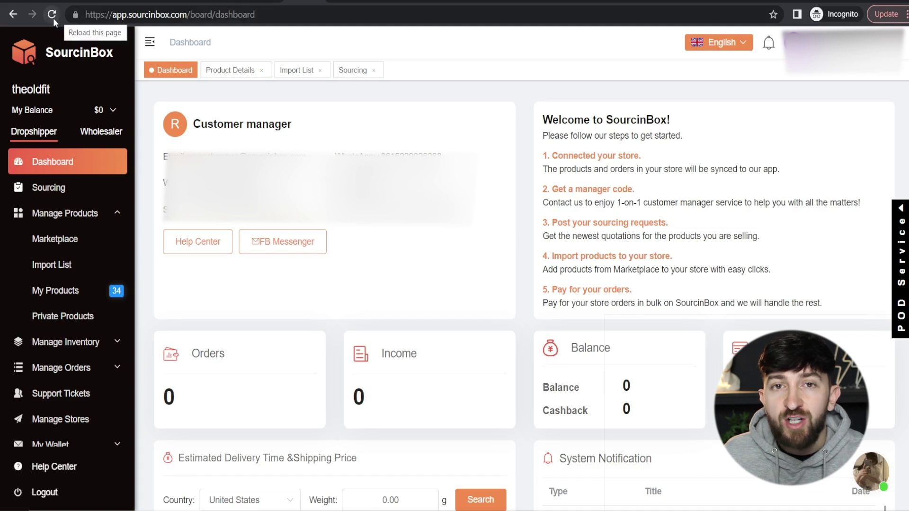
click(63, 191)
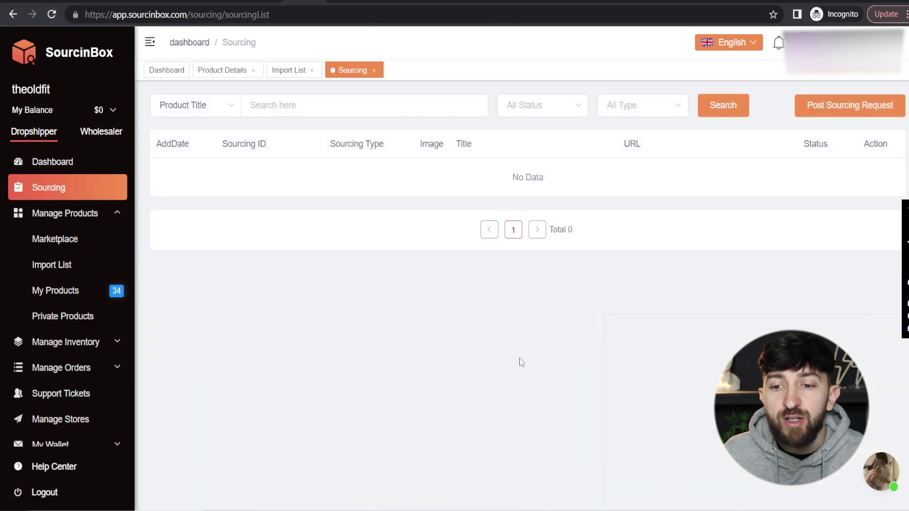
click(840, 114)
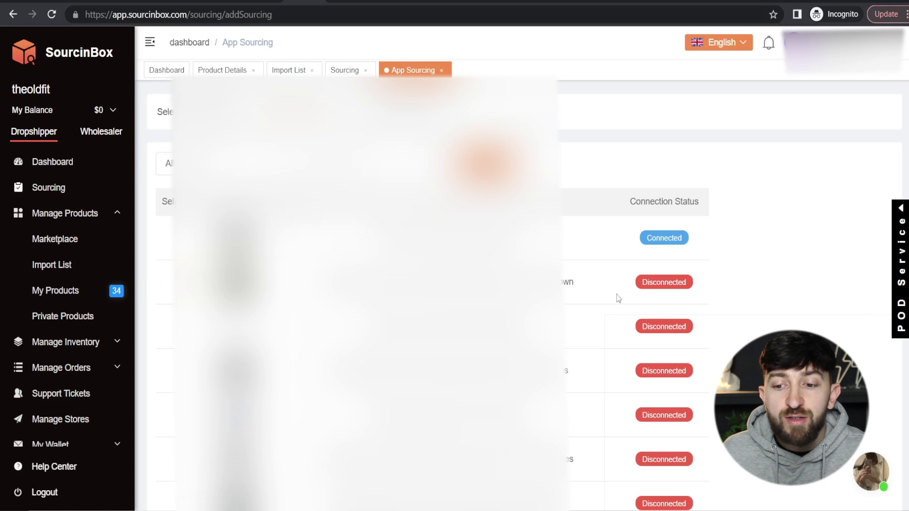
Step: Look through the store products available for the sourcing request and switch its sourcing type to AliExpress & Other
scroll(793, 289, down, 5)
scroll(790, 279, down, 1)
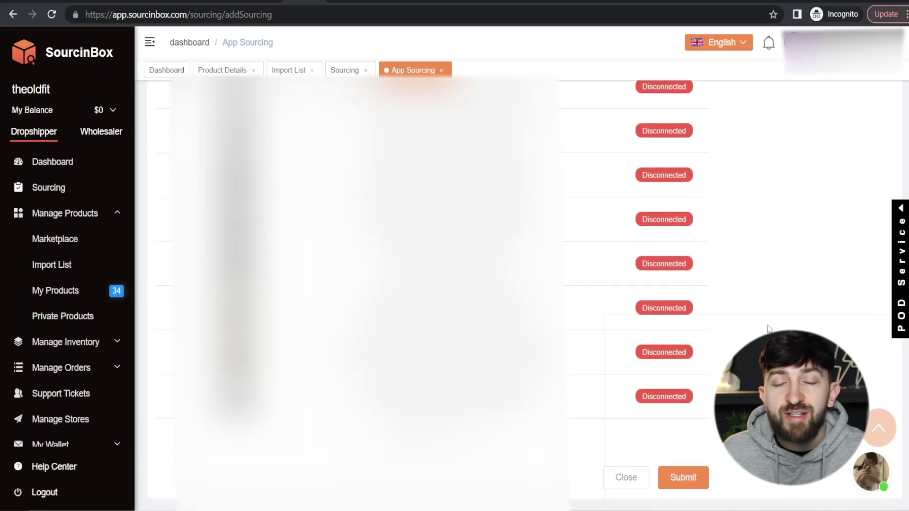
scroll(769, 314, up, 6)
scroll(781, 294, up, 1)
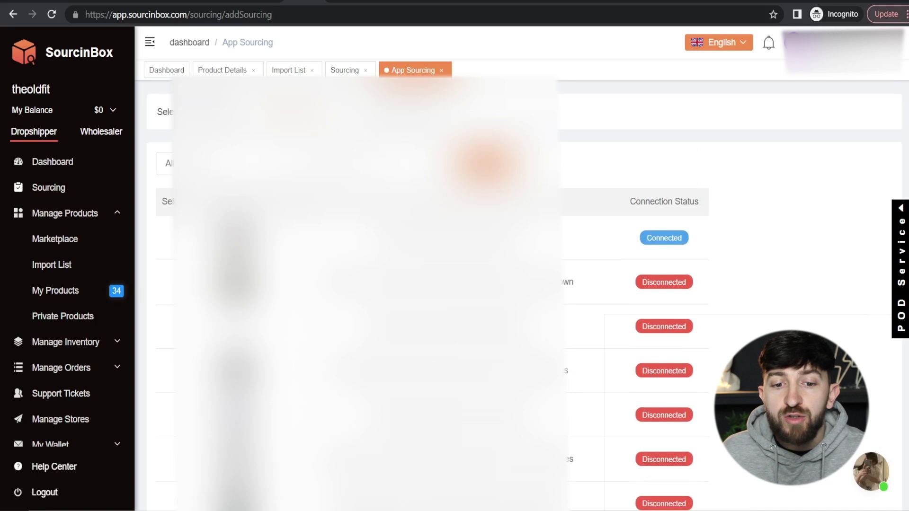
click(359, 111)
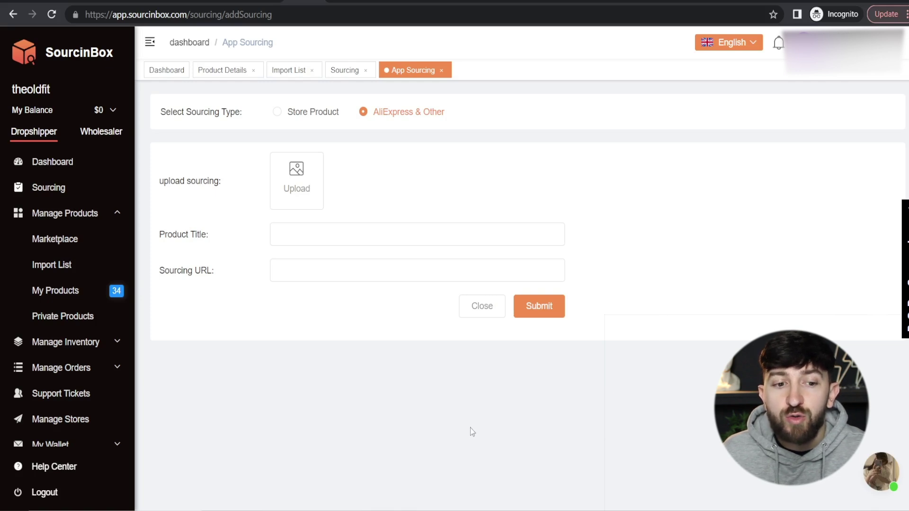
Step: Open the SourcinBox orders, sync the sparklue.com store's orders from 2023-03-15 to 2023-03-21, and return to the order list
click(74, 161)
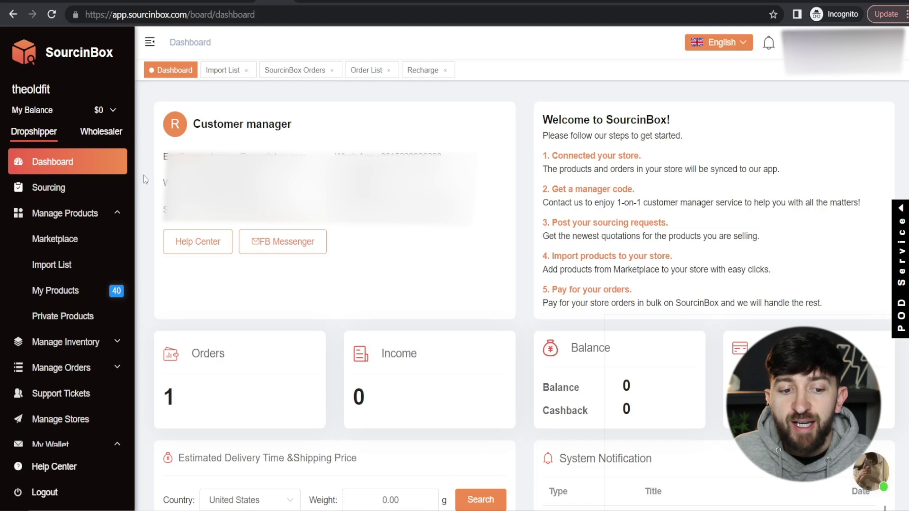
click(114, 374)
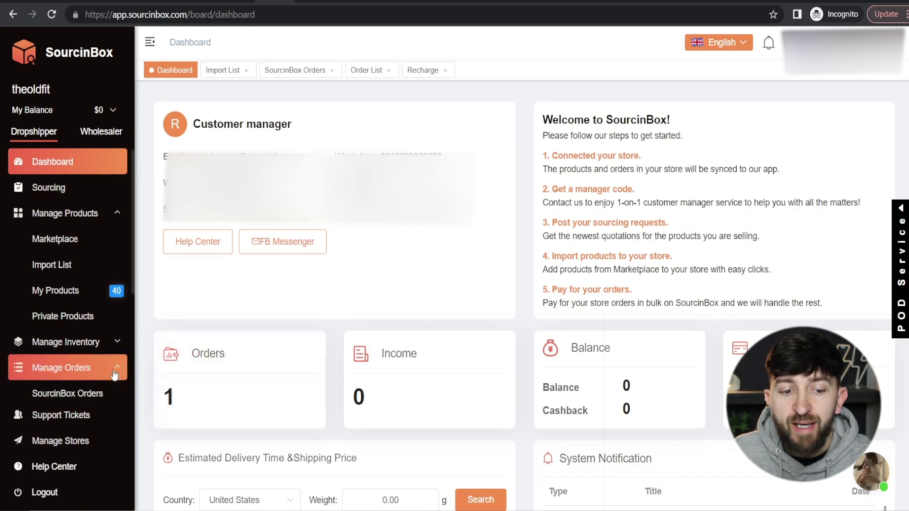
click(82, 400)
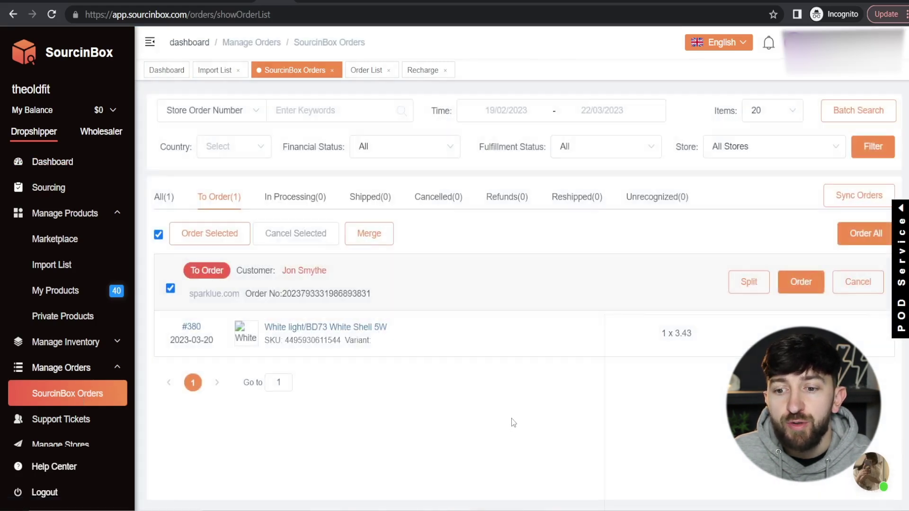
click(850, 200)
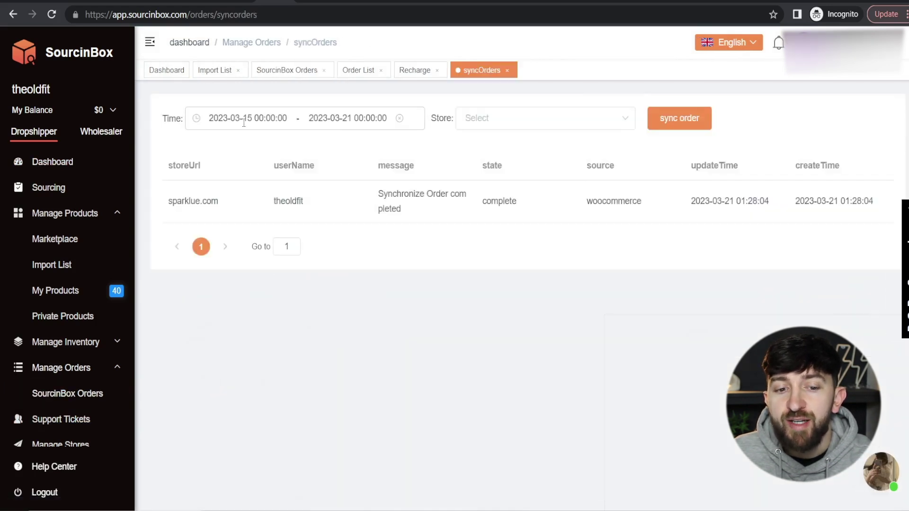
click(522, 130)
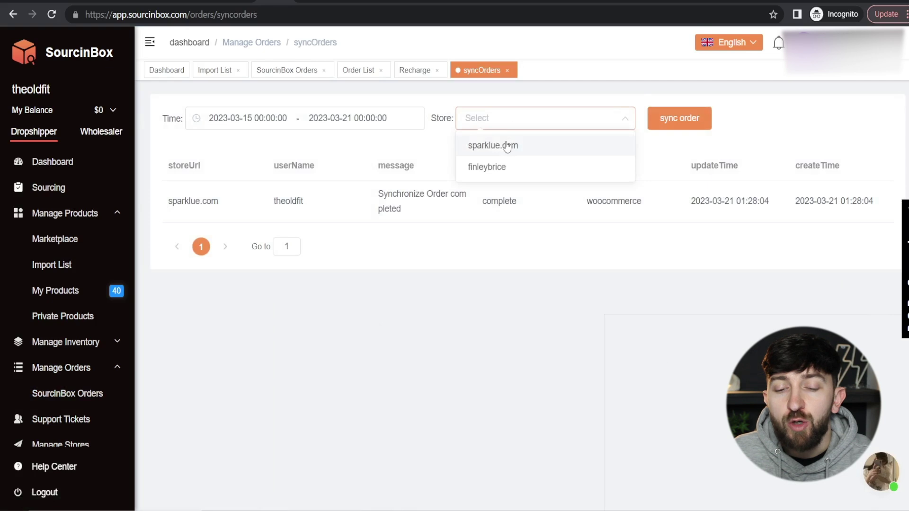
click(507, 144)
click(684, 124)
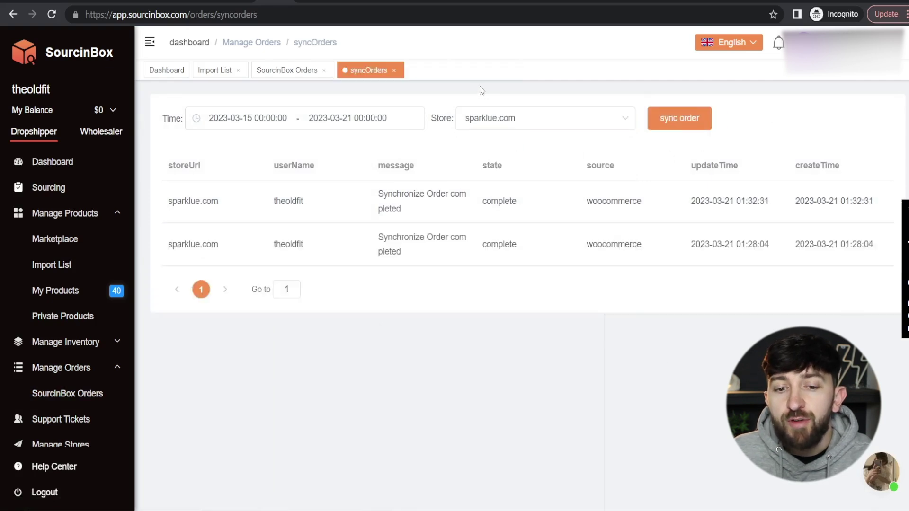
click(394, 71)
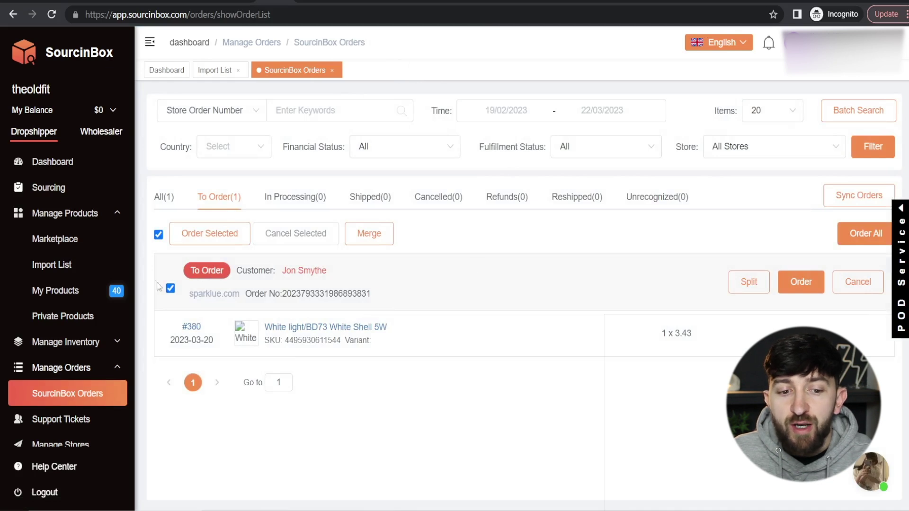
Step: Place the selected lamp order for processing and choose CNE Package with 7-15 days as its shipping method
click(158, 234)
click(158, 235)
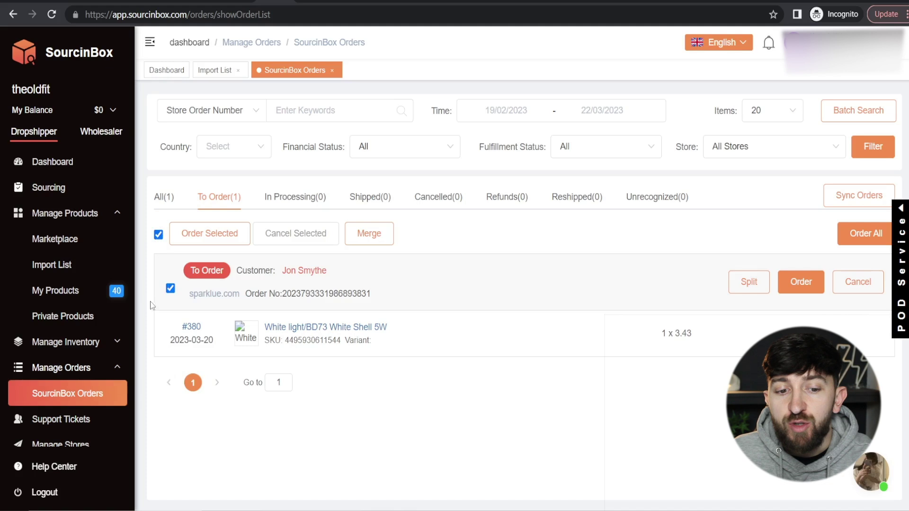
click(203, 242)
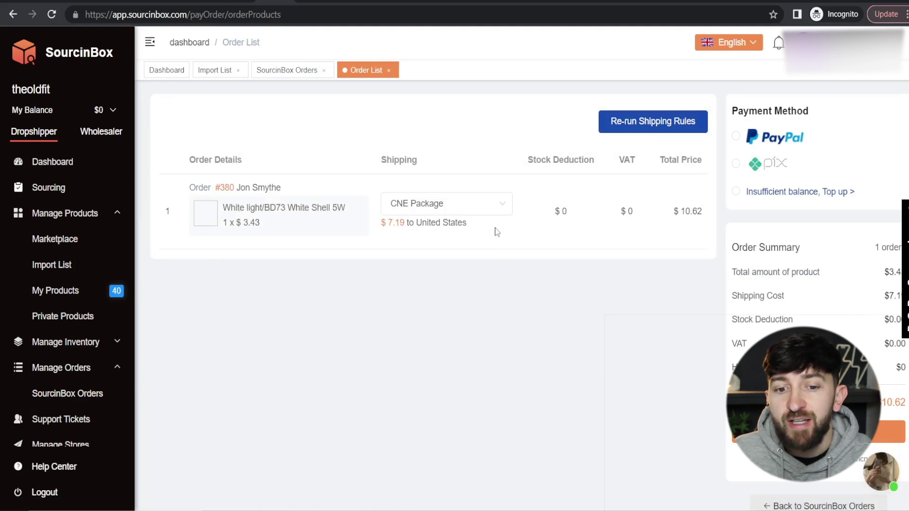
click(421, 208)
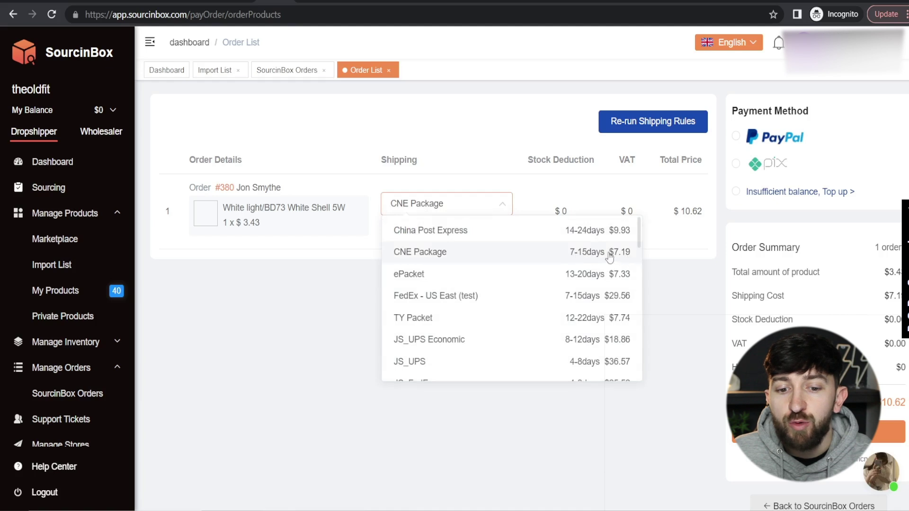
click(428, 256)
click(505, 340)
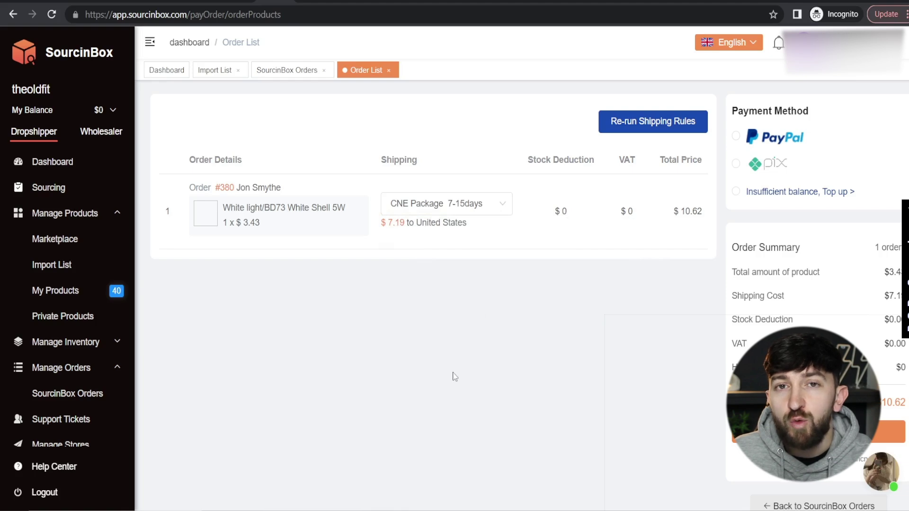
Step: Try to pay for the order from the account balance and review the wallet's PayPal top-up options
click(888, 431)
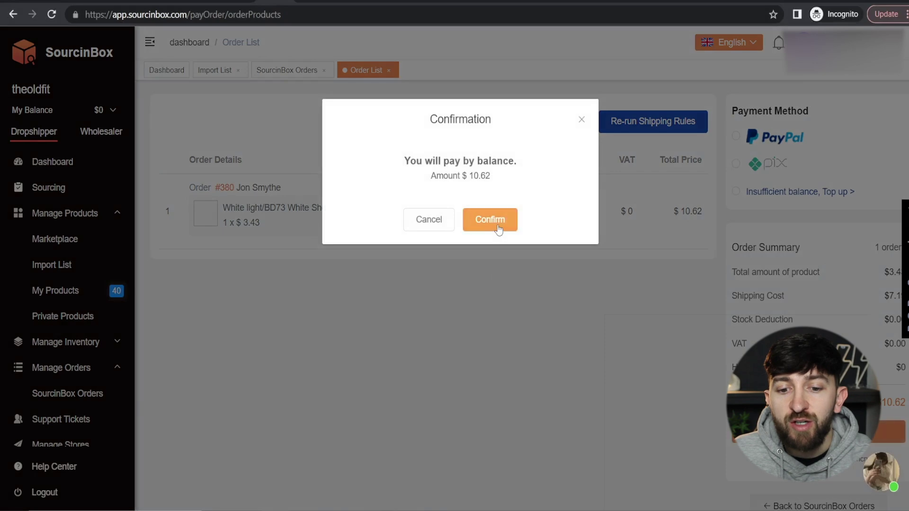
click(499, 228)
scroll(458, 161, down, 5)
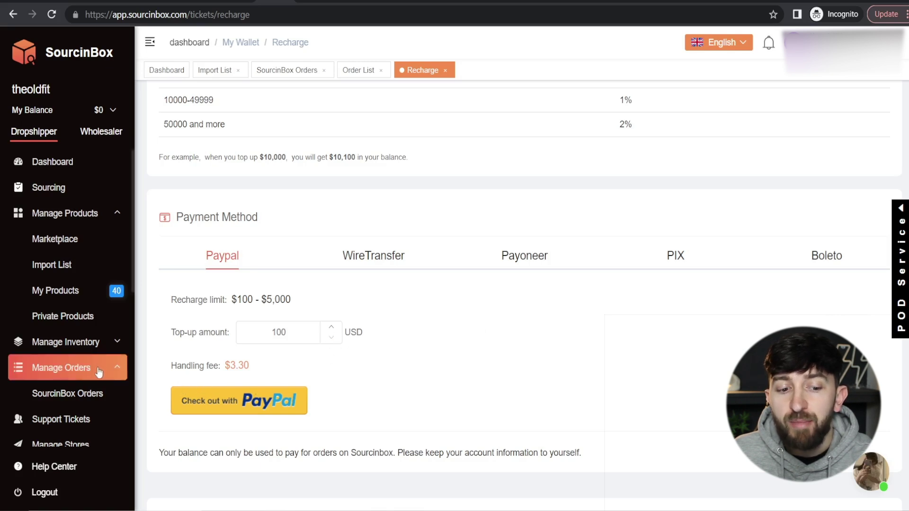
Step: Return to the SourcinBox orders and view the shipped ones
click(75, 400)
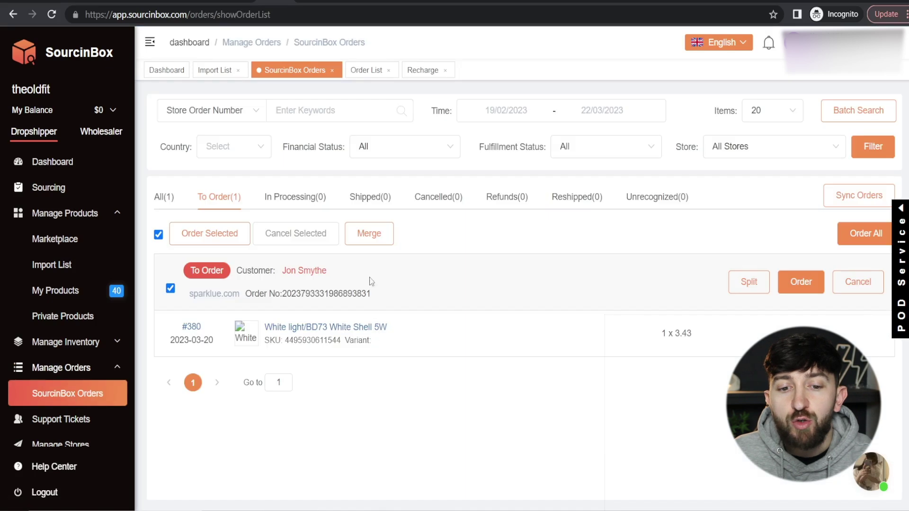
click(370, 196)
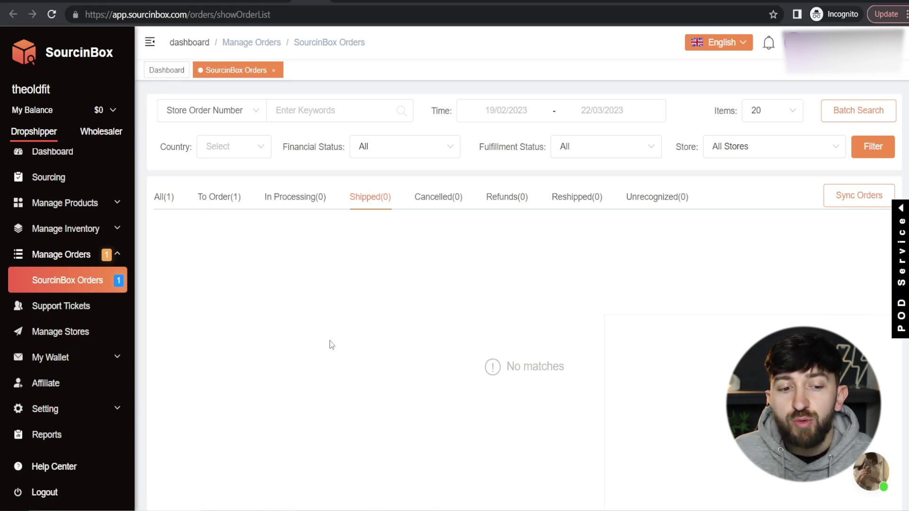
Step: View the support tickets page and the wallet's billing history
click(35, 308)
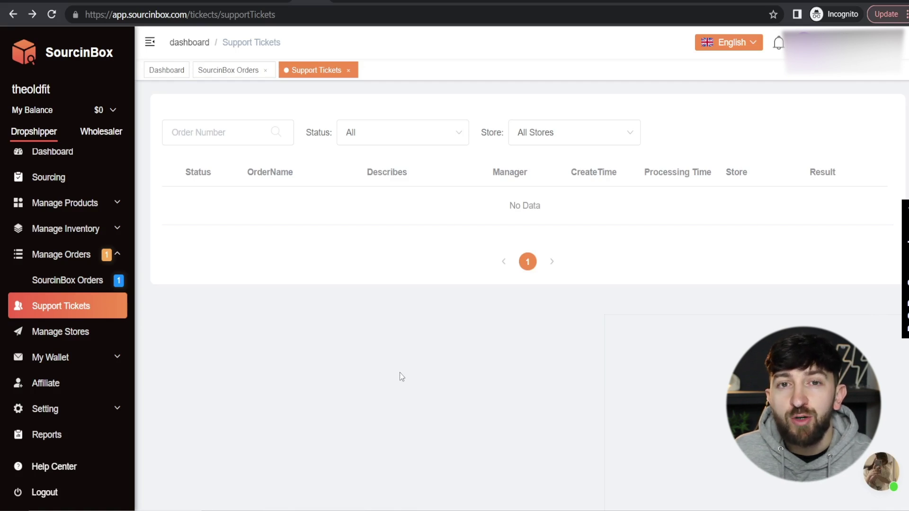
click(71, 358)
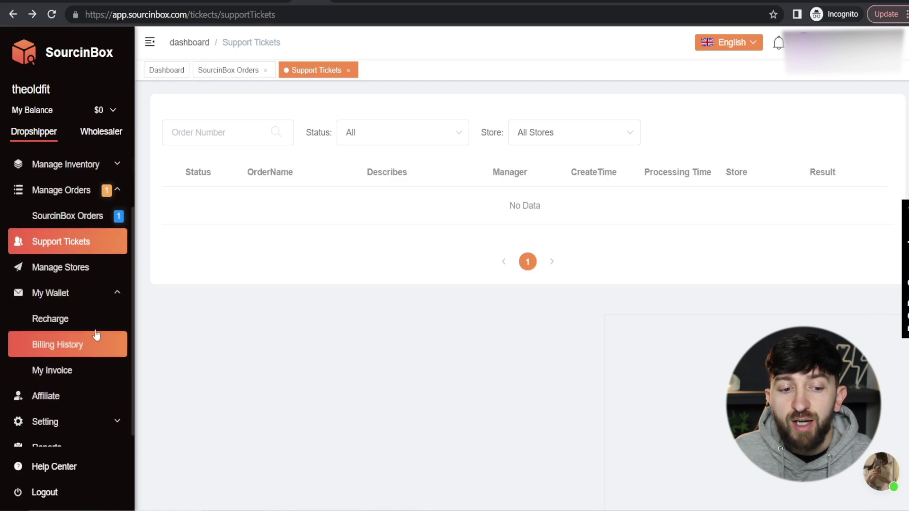
click(87, 346)
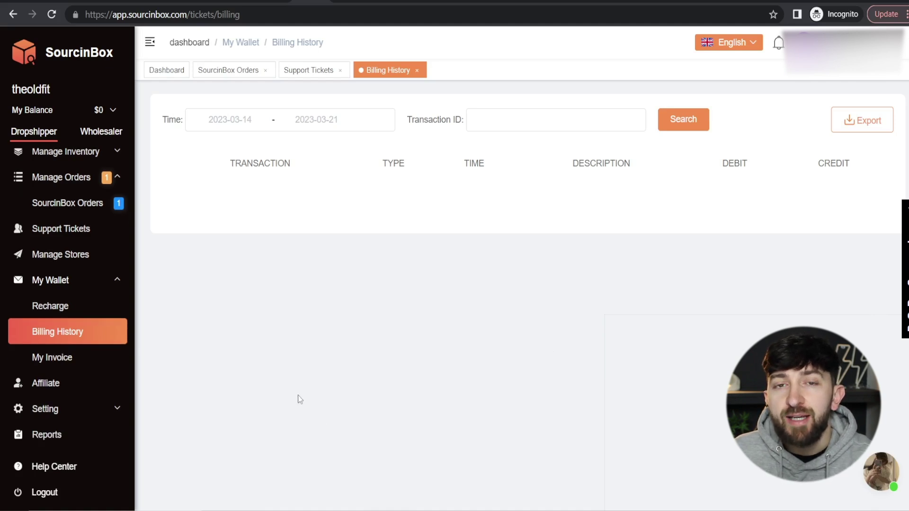
Step: View the My Inventory page under inventory management and open the SourcinBox Help Center
scroll(88, 360, up, 2)
click(81, 242)
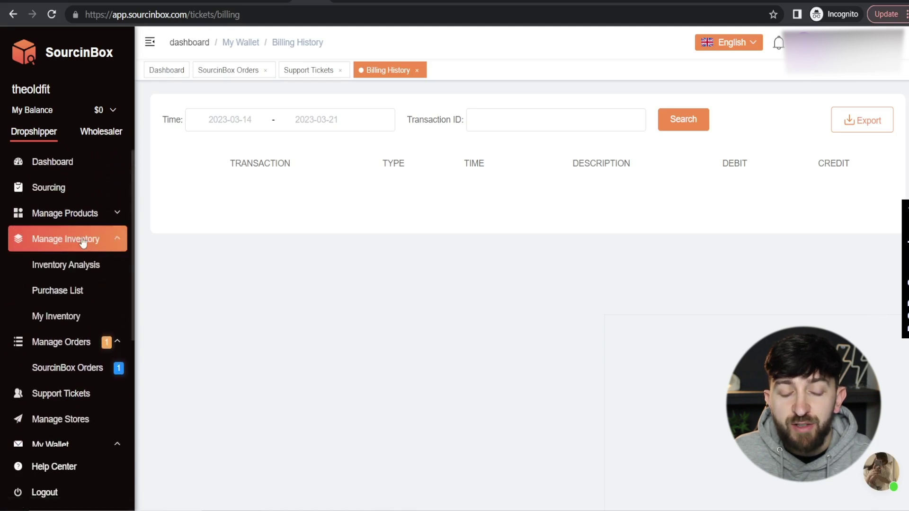
click(62, 313)
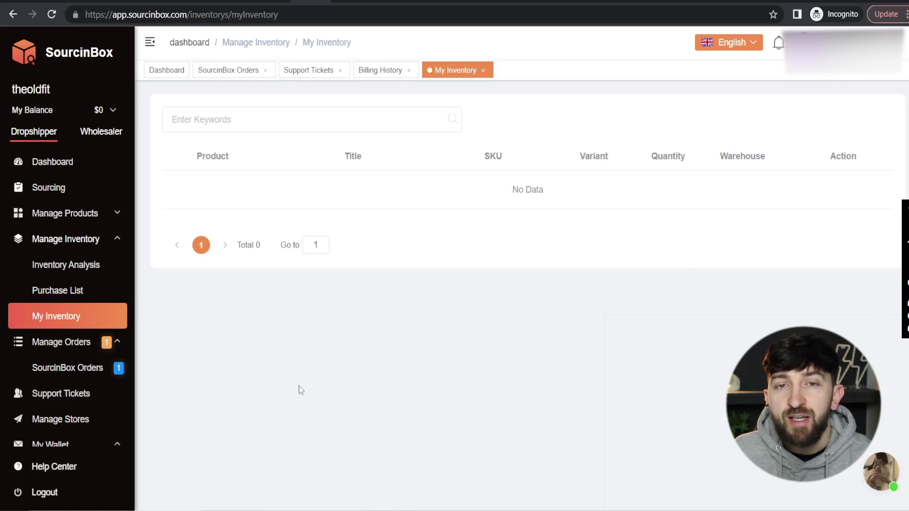
click(76, 468)
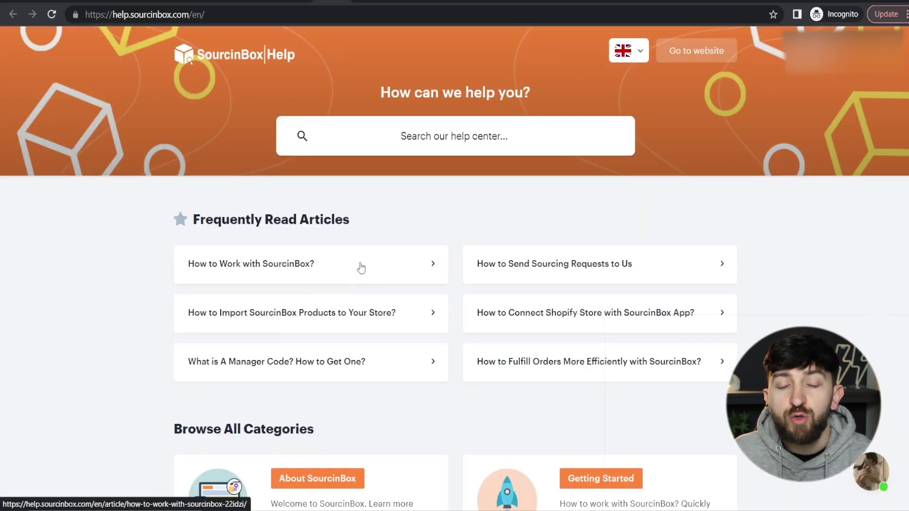